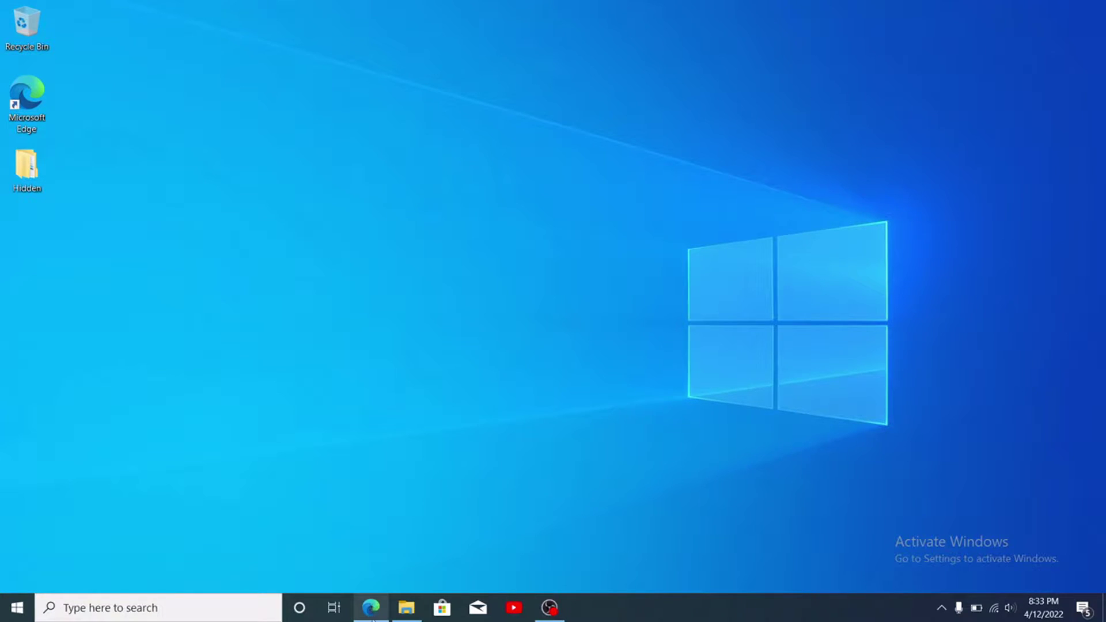
- Open Microsoft Edge and search Google for the exact phrase "How to get promoted faster" enclosed in quotation marks
{"action": "mouse_move", "coordinate": [372, 619]}
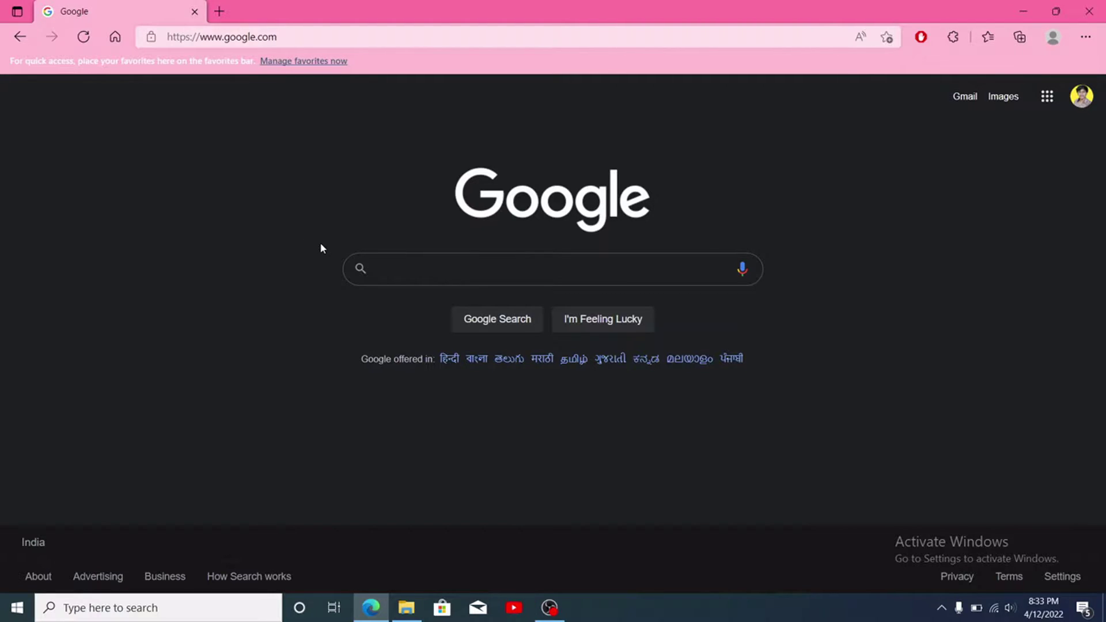
{"action": "type", "text": "How to get promoted faster"}
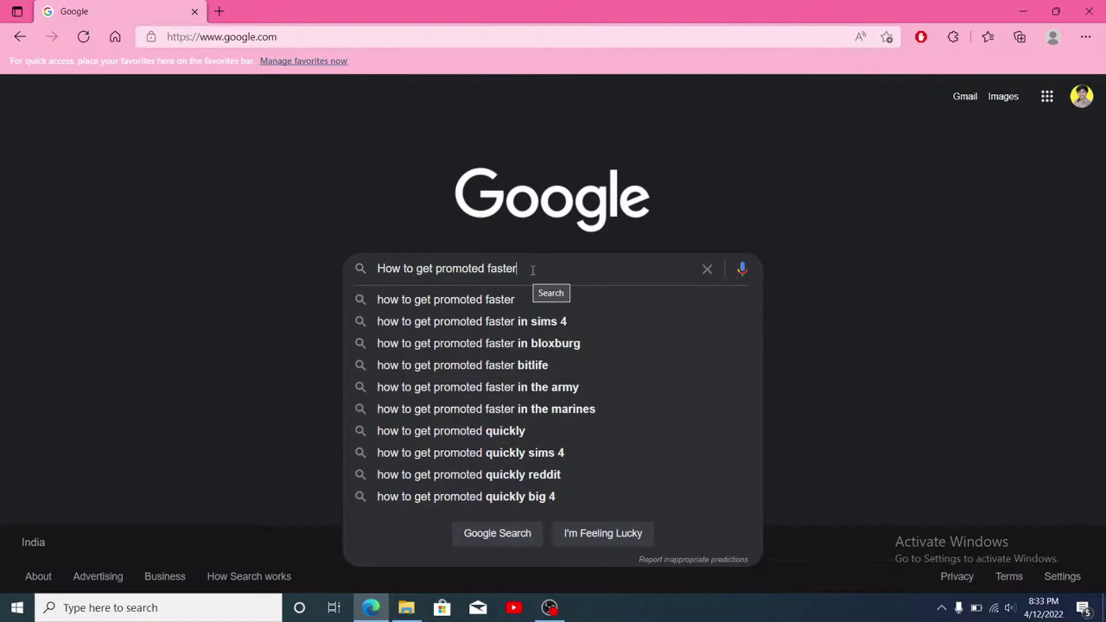
{"action": "left_click_drag", "start_coordinate": [521, 269], "coordinate": [376, 274]}
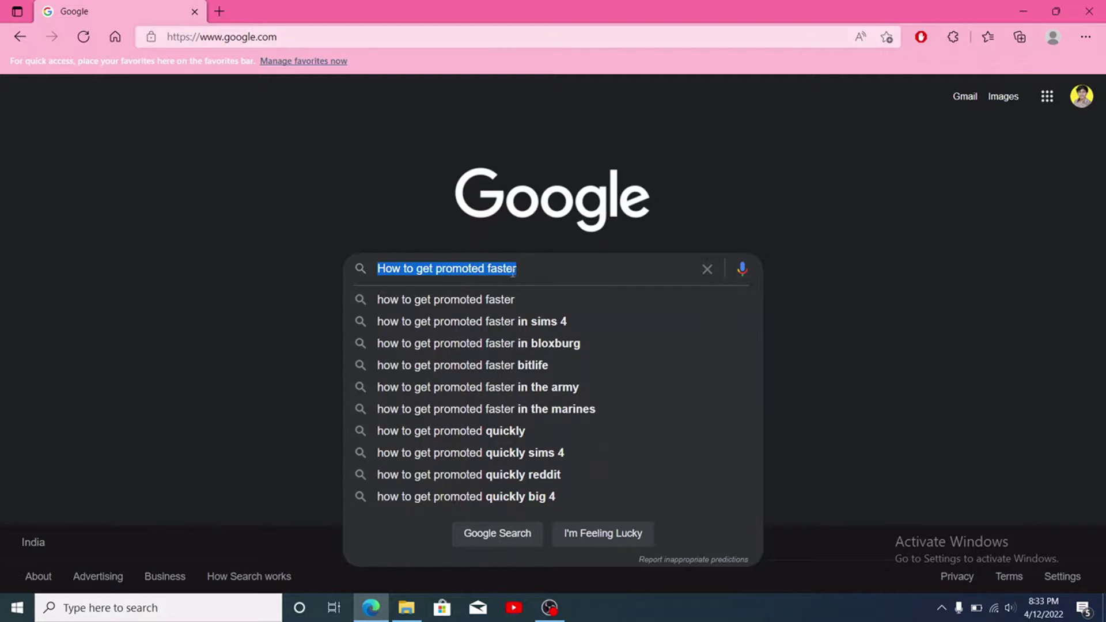
{"action": "left_click", "coordinate": [551, 285]}
{"action": "type", "text": "\""}
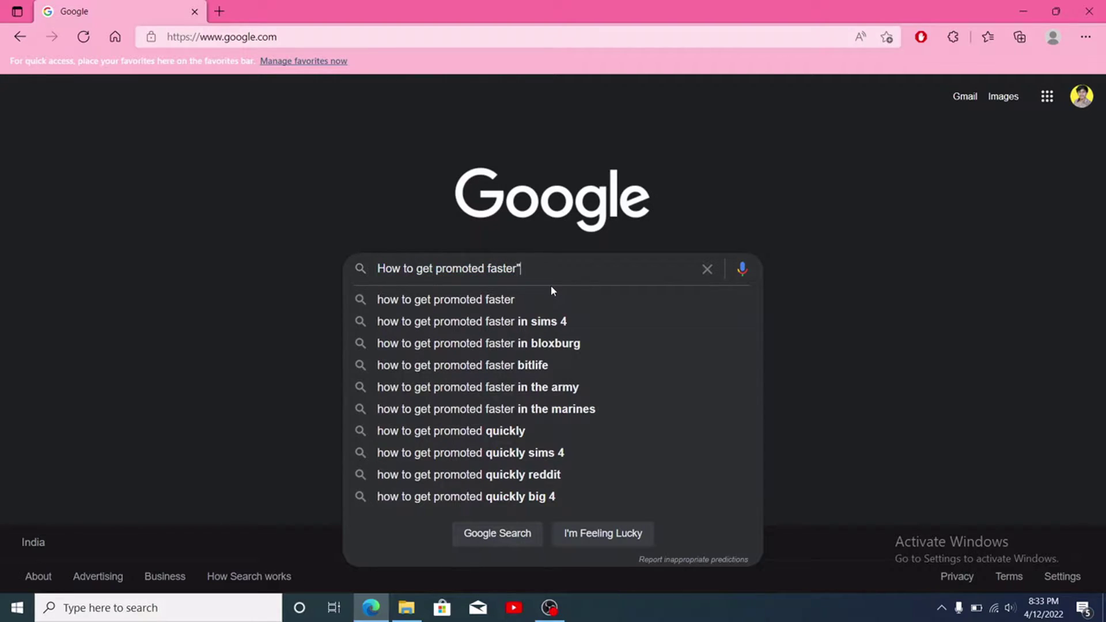
{"action": "key", "text": "ctrl+Left"}
{"action": "key", "text": "ctrl+Left"}
{"action": "key", "text": "ctrl+Left"}
{"action": "key", "text": "ctrl+Left"}
{"action": "type", "text": "\""}
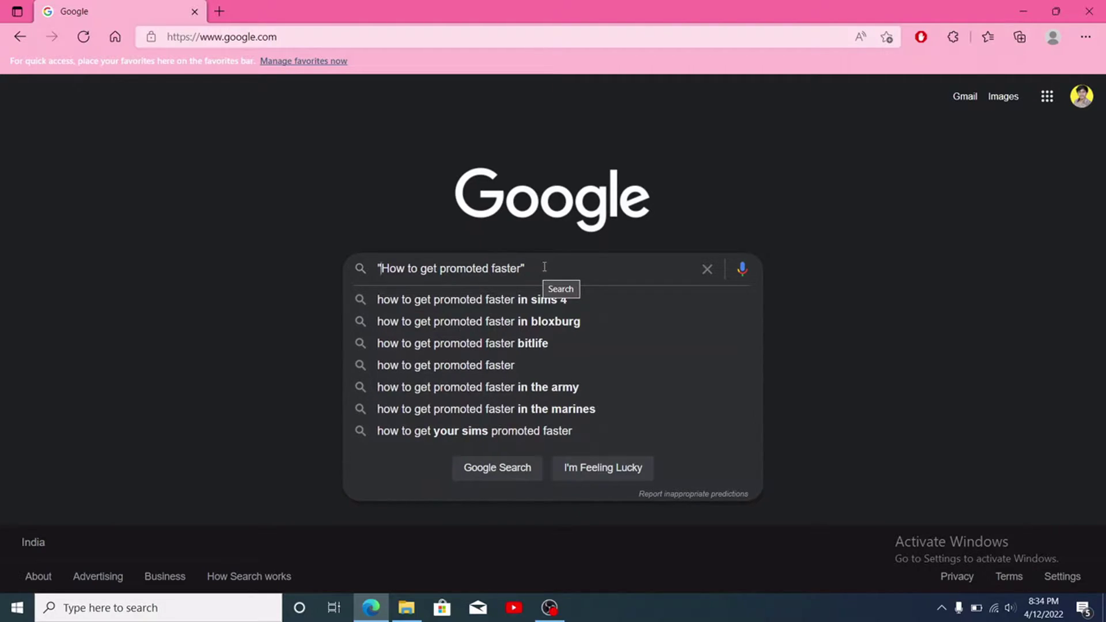
{"action": "key", "text": "Return"}
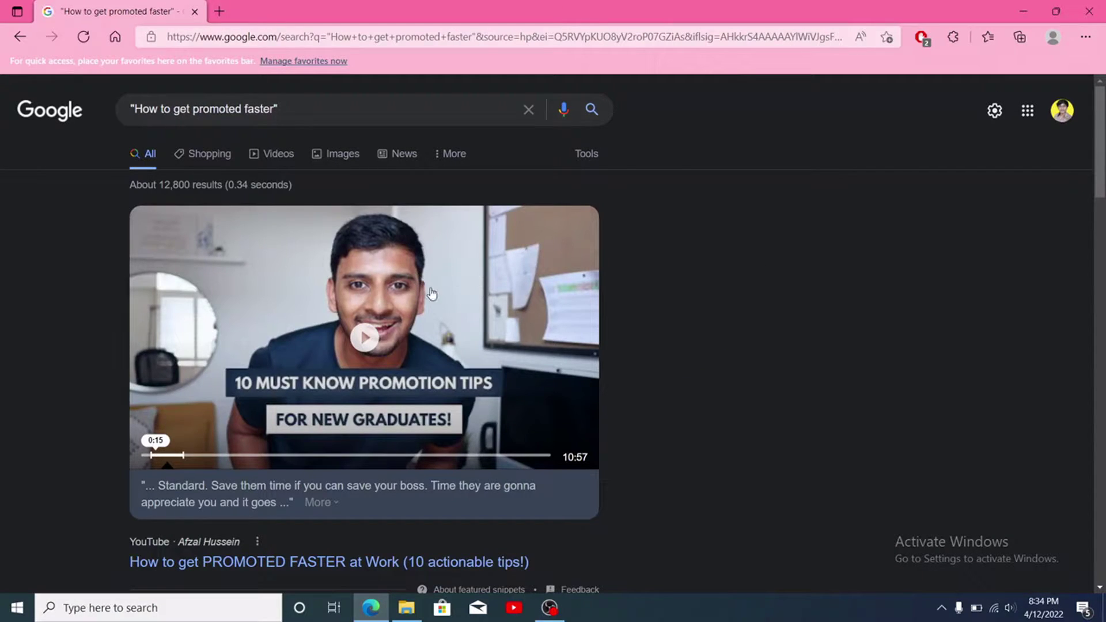
- Remove both quotation marks from the query and search again for How to get promoted faster
{"action": "left_click_drag", "start_coordinate": [307, 108], "coordinate": [131, 108]}
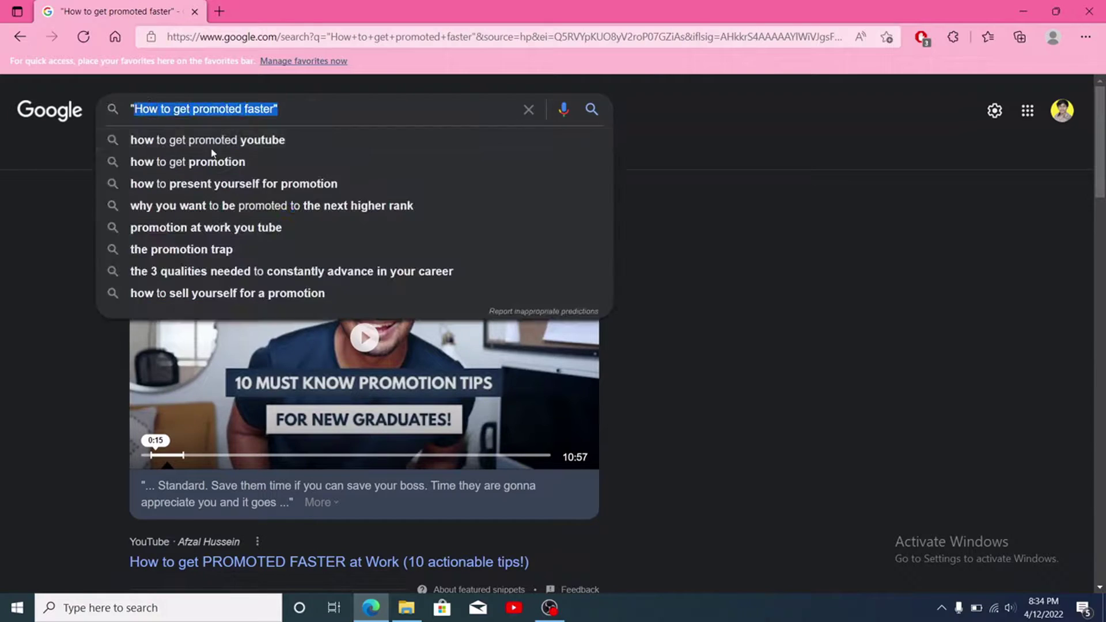
{"action": "scroll", "coordinate": [279, 203], "scroll_direction": "down", "scroll_amount": 1}
{"action": "scroll", "coordinate": [217, 339], "scroll_direction": "down", "scroll_amount": 8}
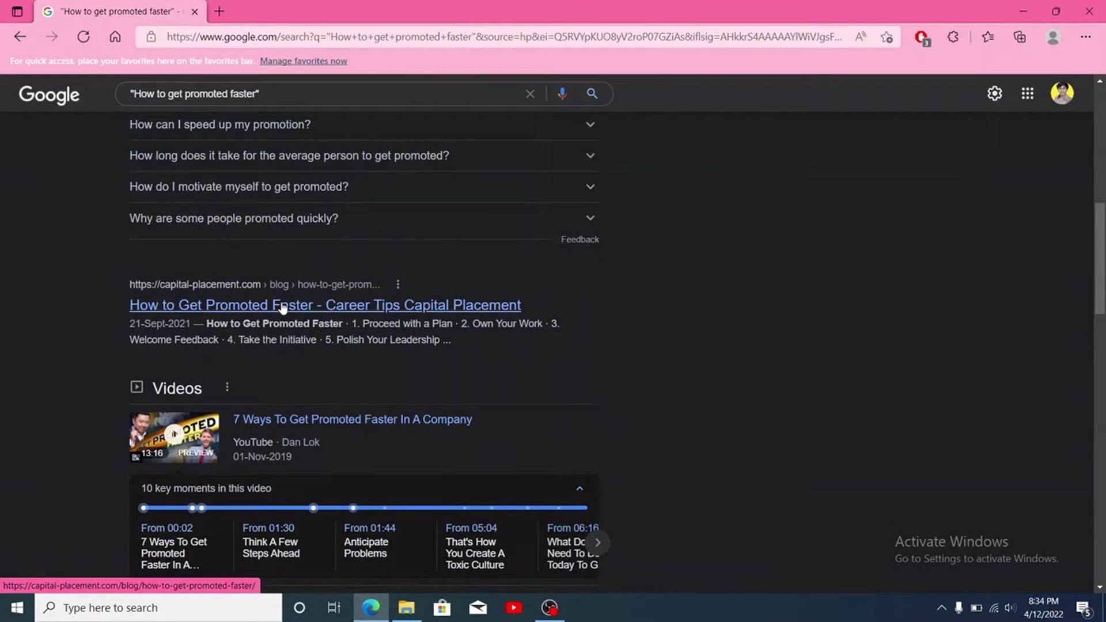
{"action": "scroll", "coordinate": [284, 309], "scroll_direction": "down", "scroll_amount": 7}
{"action": "scroll", "coordinate": [284, 309], "scroll_direction": "up", "scroll_amount": 15}
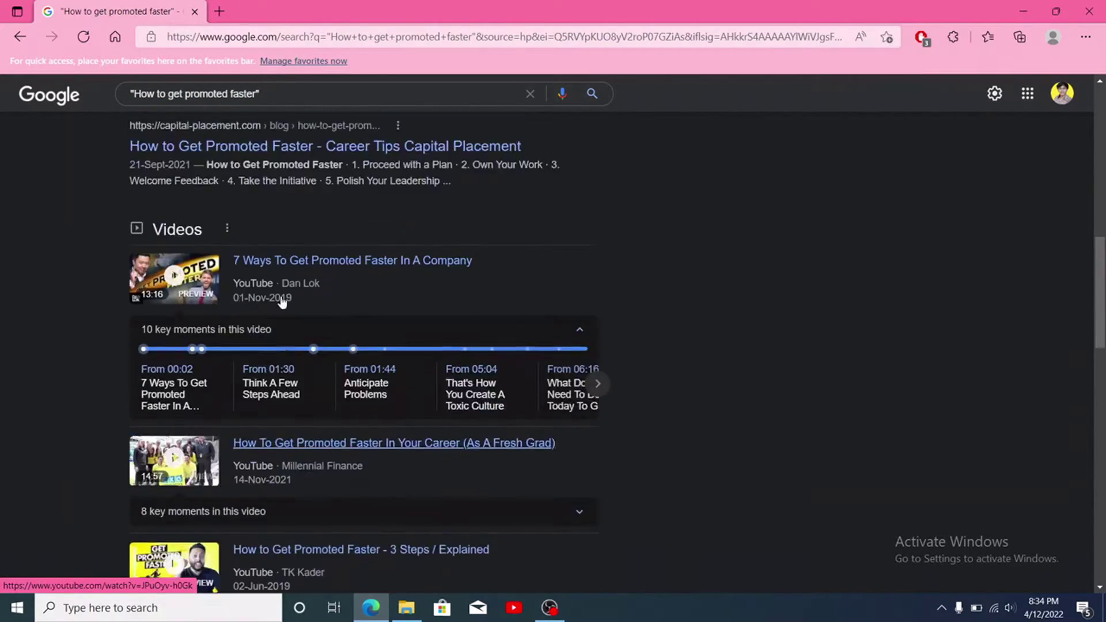
{"action": "left_click", "coordinate": [302, 108]}
{"action": "key", "text": "BackSpace"}
{"action": "key", "text": "Left"}
{"action": "key", "text": "Left"}
{"action": "key", "text": "Left"}
{"action": "key", "text": "Left"}
{"action": "key", "text": "Left"}
{"action": "key", "text": "Left"}
{"action": "key", "text": "Left"}
{"action": "key", "text": "Left"}
{"action": "key", "text": "Left"}
{"action": "key", "text": "Left"}
{"action": "key", "text": "Left"}
{"action": "key", "text": "Left"}
{"action": "key", "text": "Left"}
{"action": "key", "text": "Left"}
{"action": "key", "text": "Left"}
{"action": "key", "text": "Left"}
{"action": "key", "text": "Left"}
{"action": "key", "text": "Left"}
{"action": "key", "text": "Left"}
{"action": "key", "text": "Left"}
{"action": "key", "text": "Left"}
{"action": "key", "text": "Left"}
{"action": "key", "text": "Left"}
{"action": "key", "text": "Left"}
{"action": "key", "text": "BackSpace"}
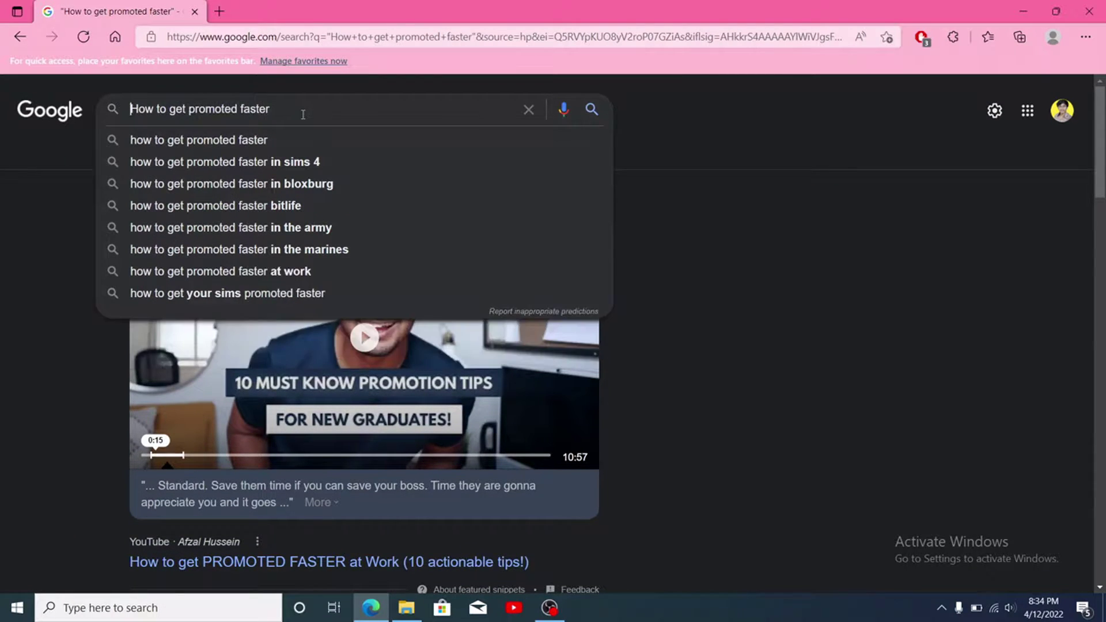
{"action": "key", "text": "Return"}
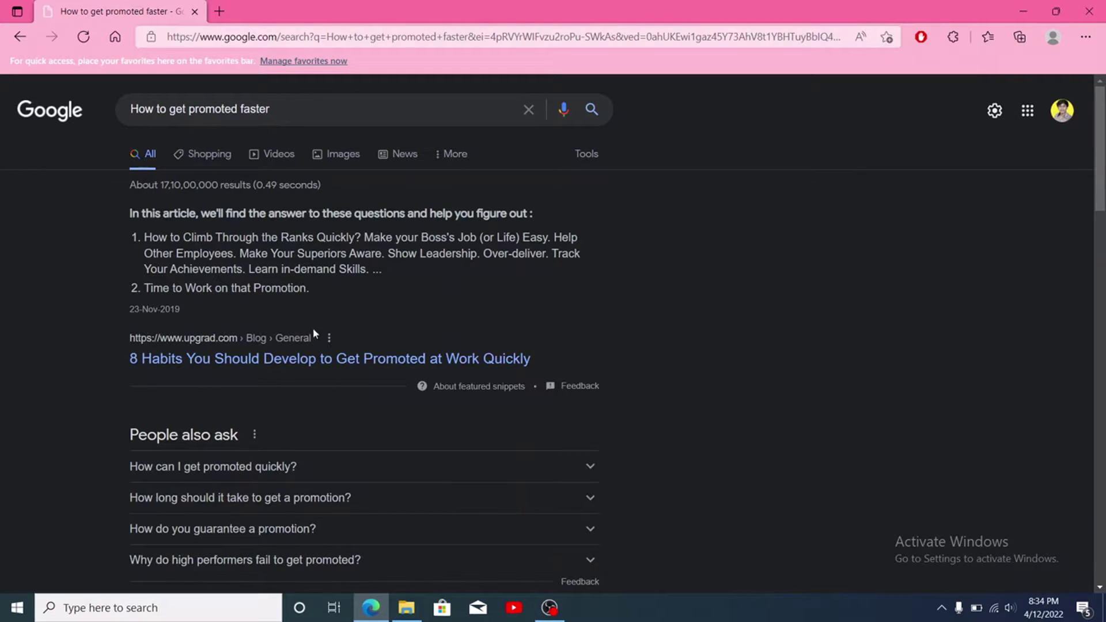
{"action": "scroll", "coordinate": [401, 367], "scroll_direction": "down", "scroll_amount": 2}
{"action": "scroll", "coordinate": [402, 367], "scroll_direction": "down", "scroll_amount": 5}
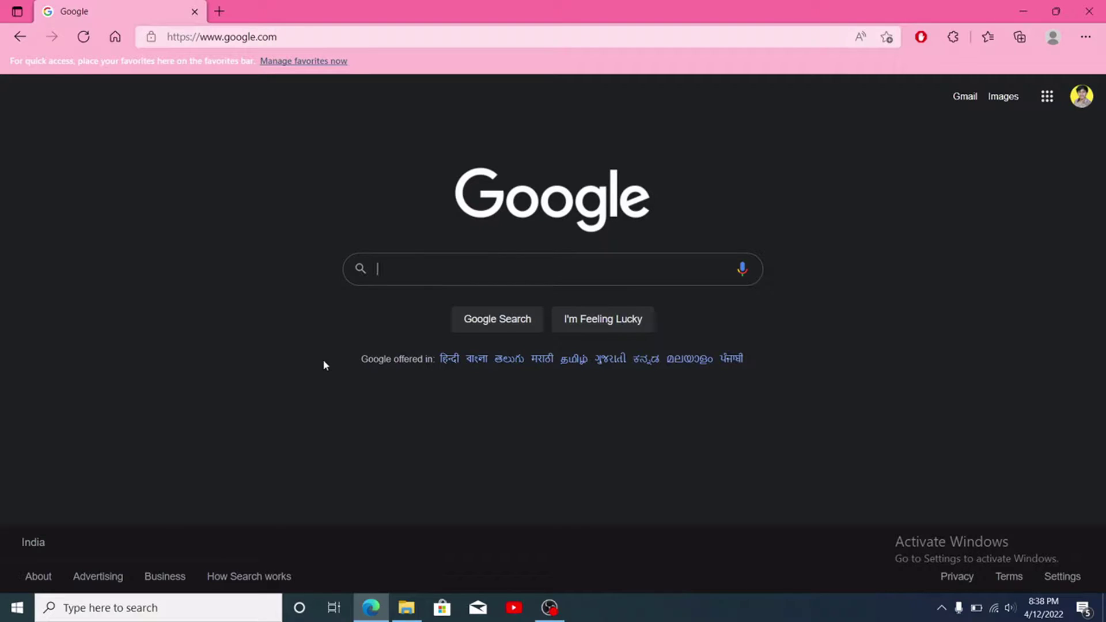
- Search Google for "site: wikipedia wildlife" to target wildlife pages from Wikipedia
{"action": "type", "text": "site:"}
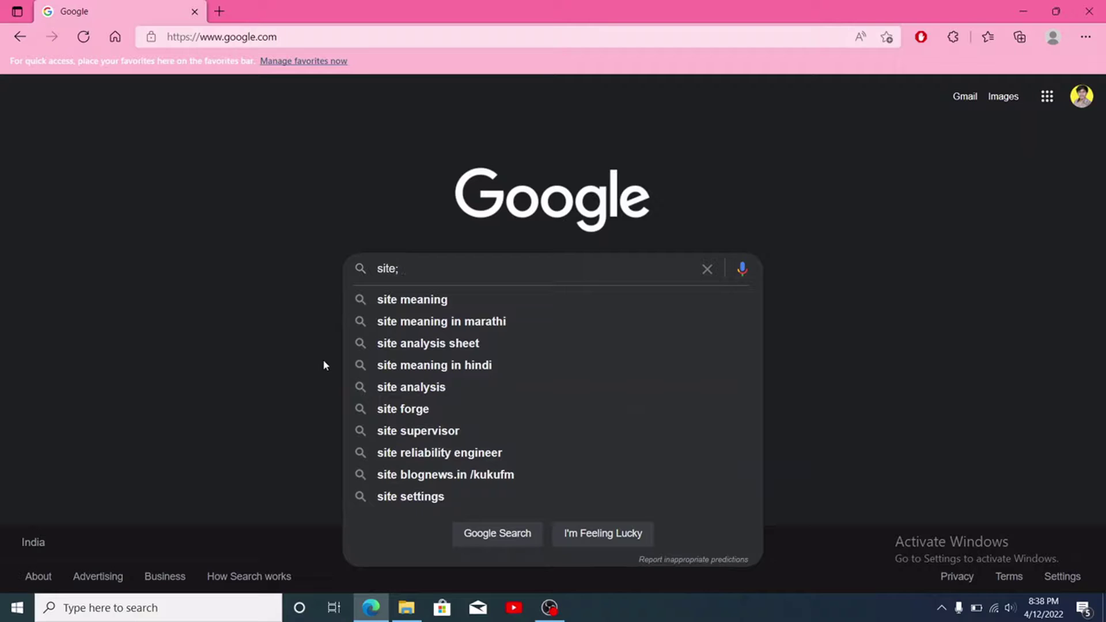
{"action": "key", "text": "BackSpace"}
{"action": "key", "text": "BackSpace"}
{"action": "type", "text": ":"}
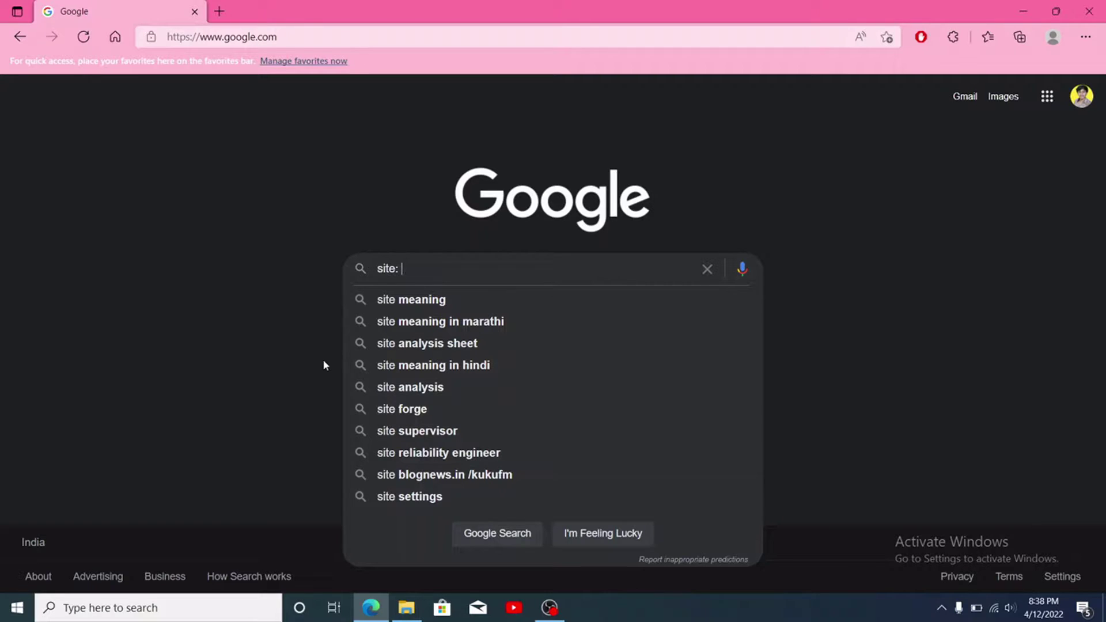
{"action": "type", "text": "wik"}
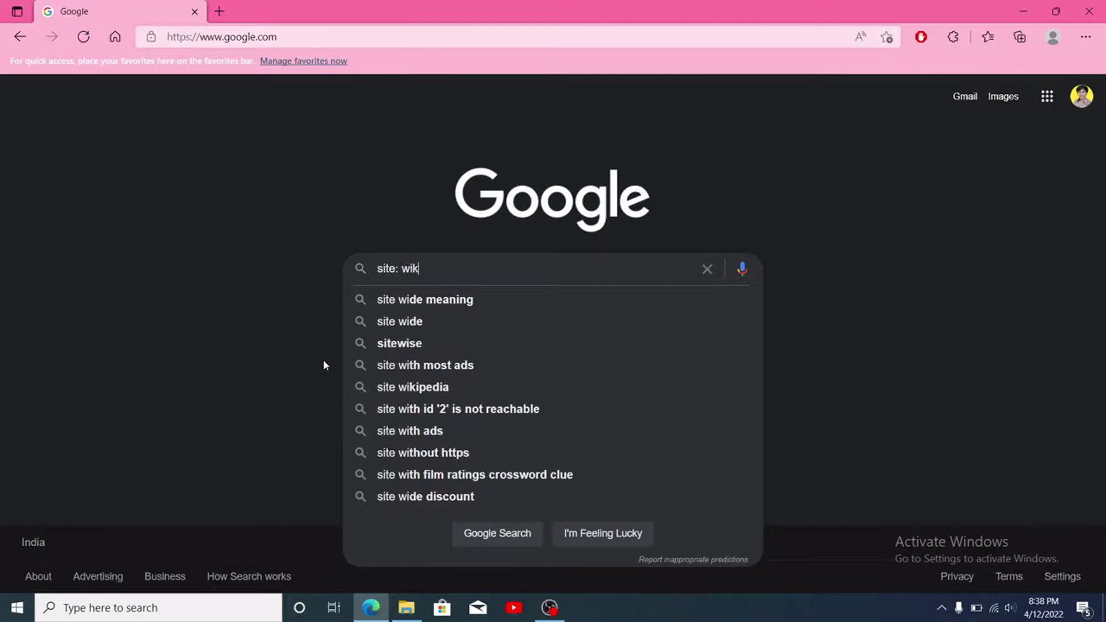
{"action": "type", "text": "ipedia "}
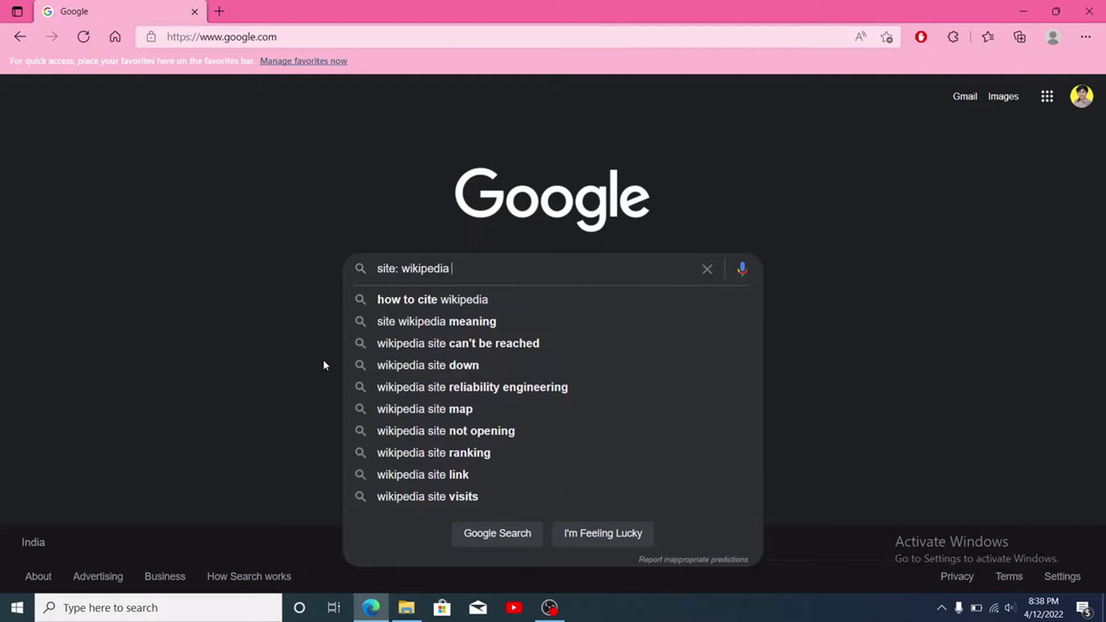
{"action": "type", "text": "wildlife"}
{"action": "key", "text": "Return"}
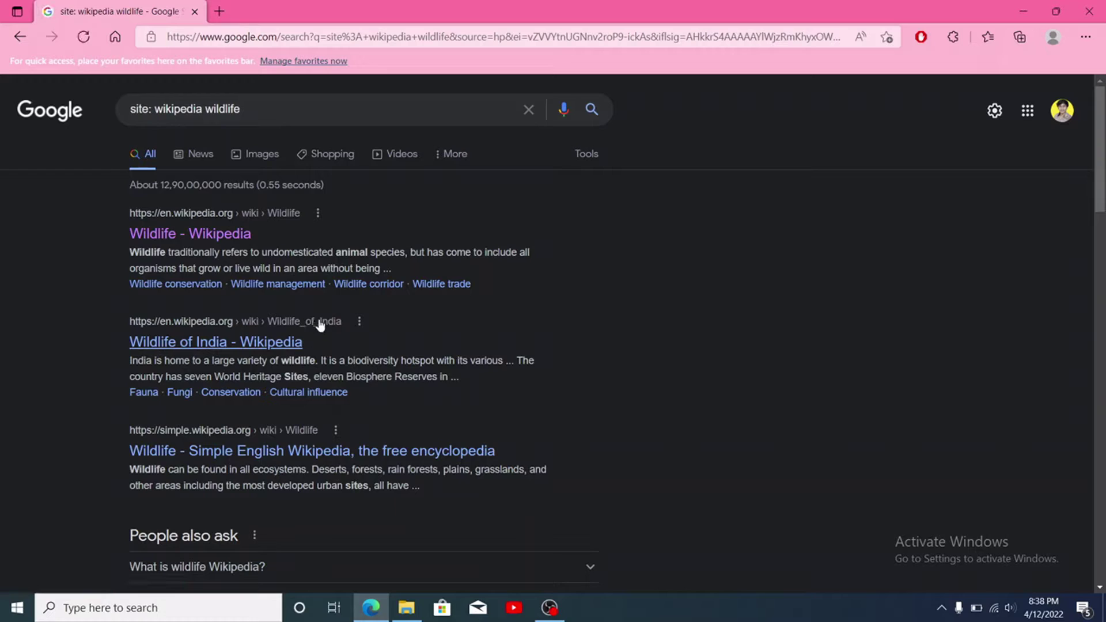
- Remove "site: wikipedia" from the query and search for wildlife alone
{"action": "scroll", "coordinate": [282, 292], "scroll_direction": "down", "scroll_amount": 8}
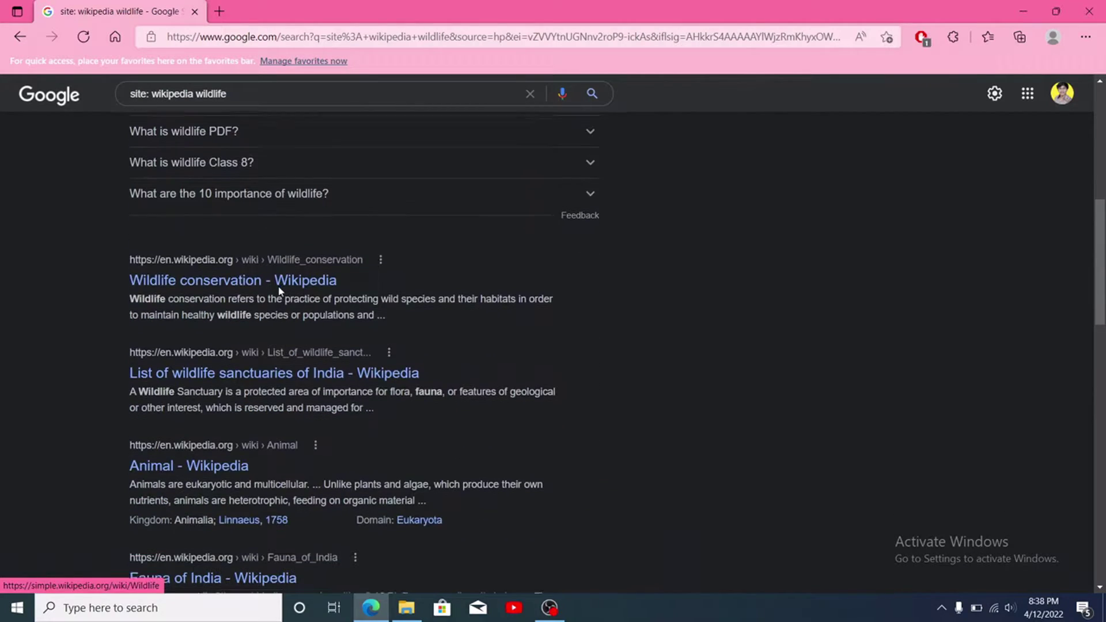
{"action": "scroll", "coordinate": [279, 291], "scroll_direction": "down", "scroll_amount": 7}
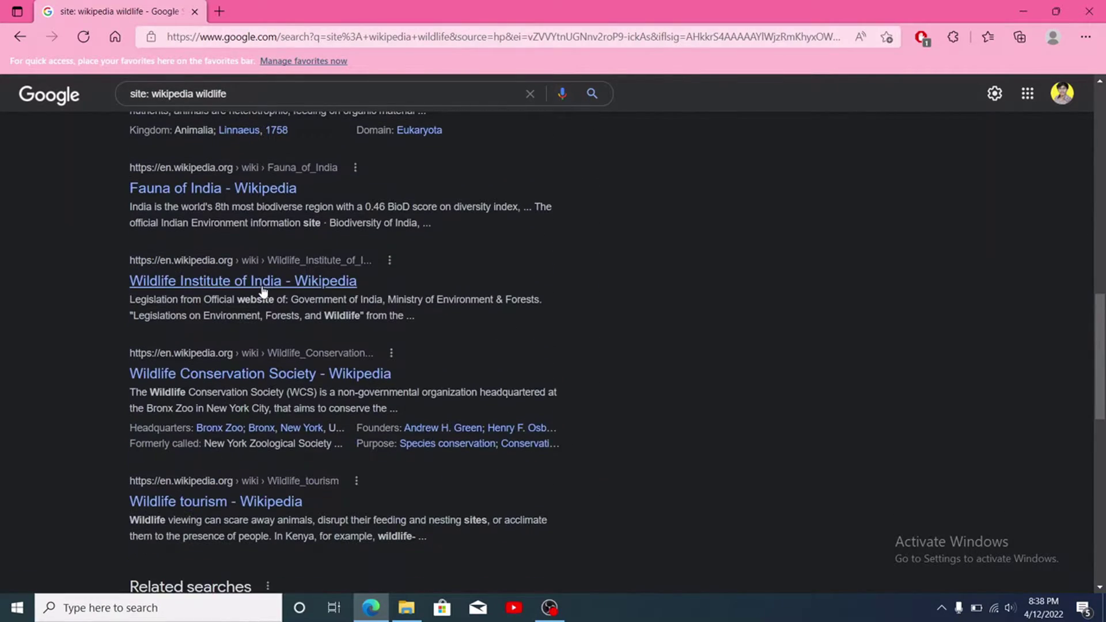
{"action": "scroll", "coordinate": [263, 291], "scroll_direction": "up", "scroll_amount": 15}
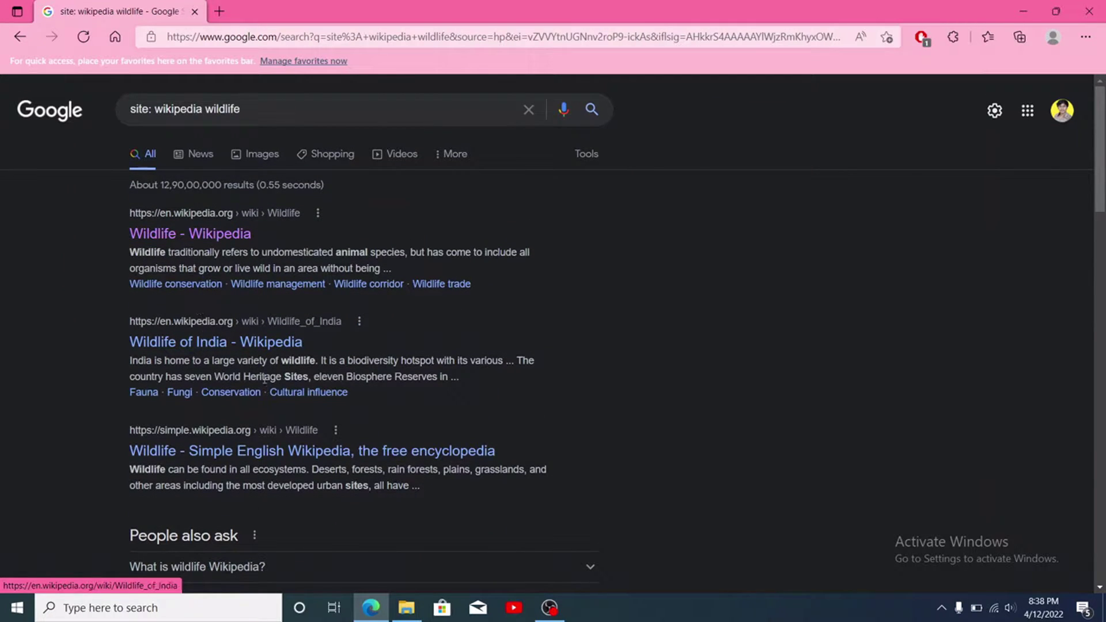
{"action": "left_click_drag", "start_coordinate": [203, 109], "coordinate": [130, 115]}
{"action": "key", "text": "BackSpace"}
{"action": "key", "text": "Return"}
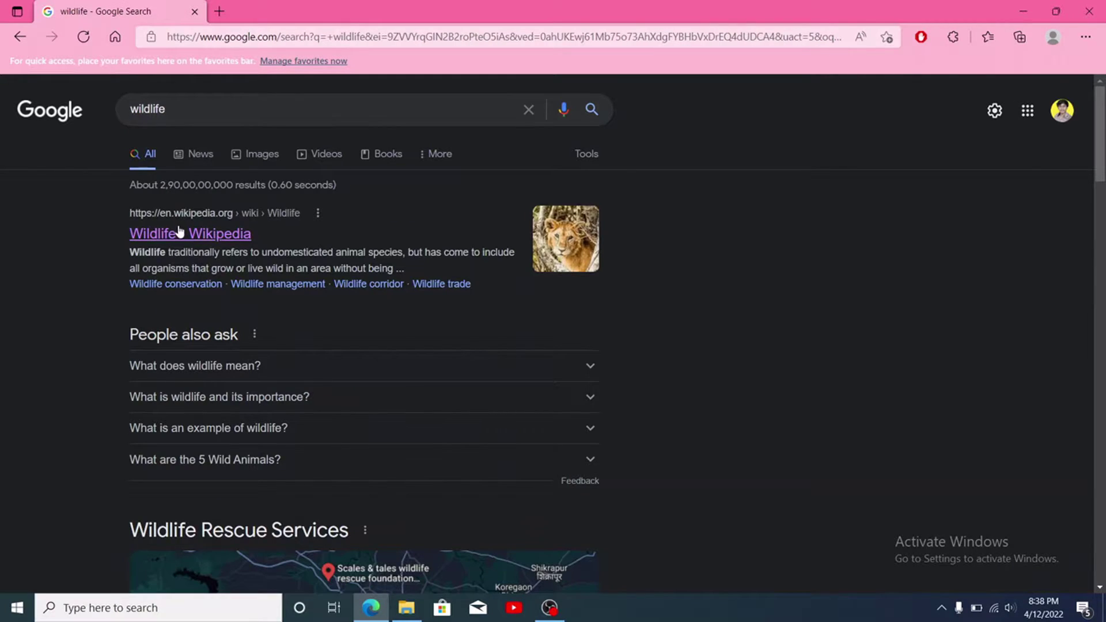
- Examine which kinds of sources the unrestricted wildlife search returns
{"action": "scroll", "coordinate": [190, 234], "scroll_direction": "down", "scroll_amount": 1}
{"action": "scroll", "coordinate": [190, 233], "scroll_direction": "down", "scroll_amount": 6}
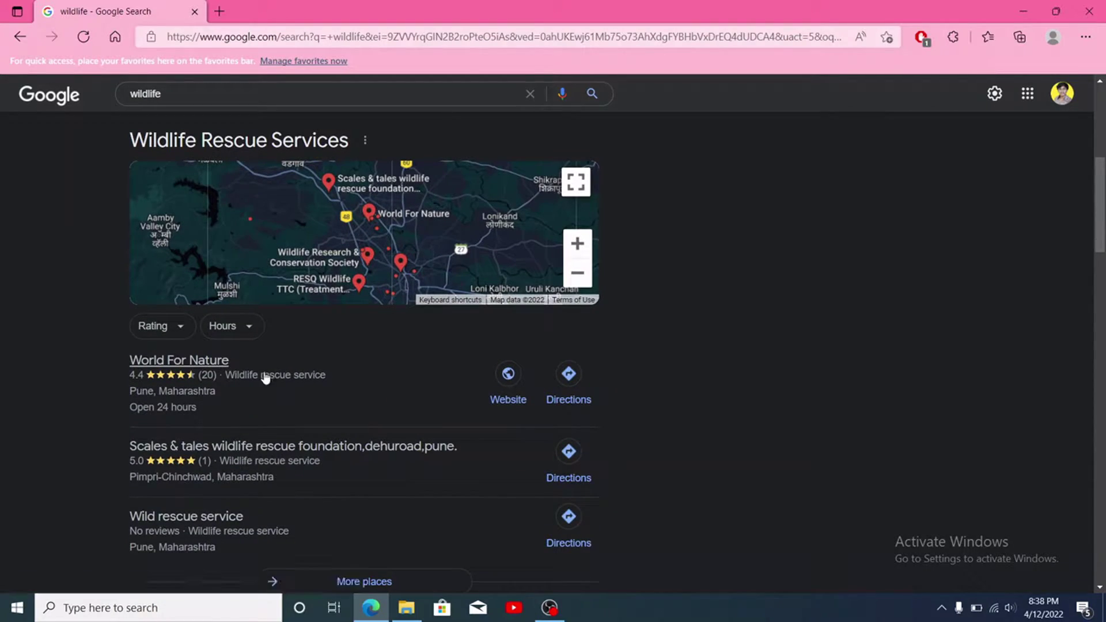
{"action": "scroll", "coordinate": [257, 373], "scroll_direction": "down", "scroll_amount": 4}
{"action": "scroll", "coordinate": [244, 361], "scroll_direction": "down", "scroll_amount": 3}
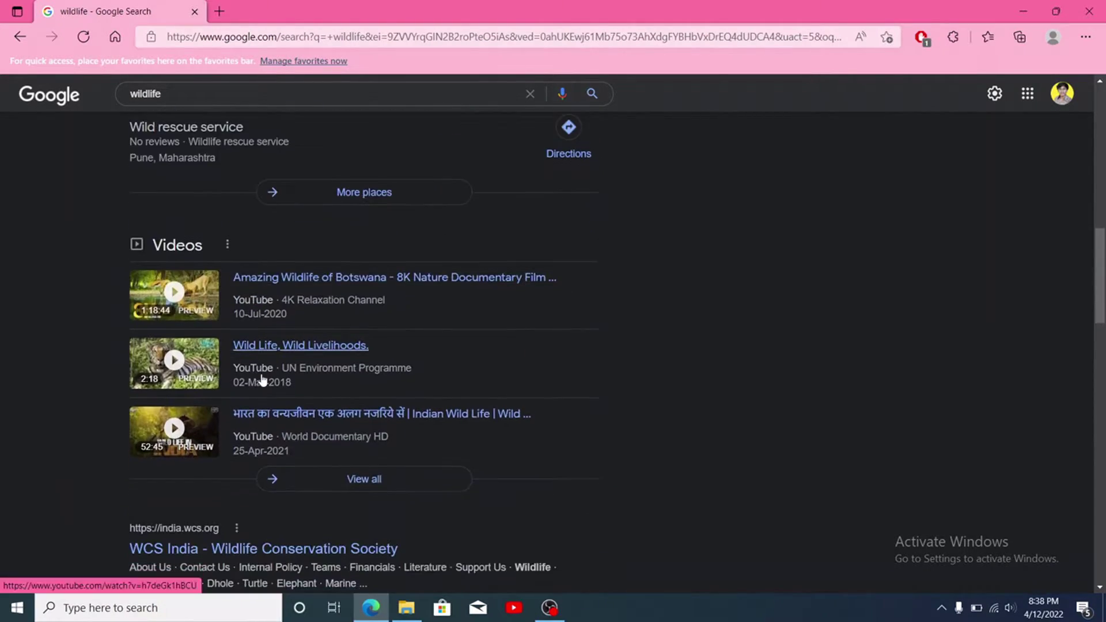
{"action": "scroll", "coordinate": [286, 301], "scroll_direction": "down", "scroll_amount": 2}
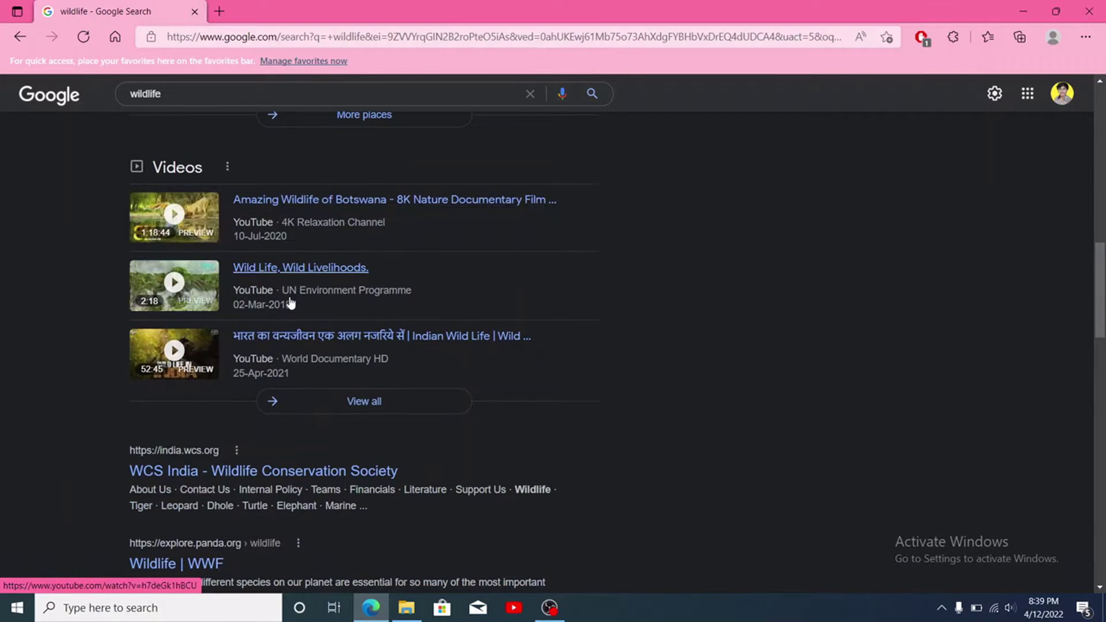
{"action": "scroll", "coordinate": [293, 305], "scroll_direction": "down", "scroll_amount": 3}
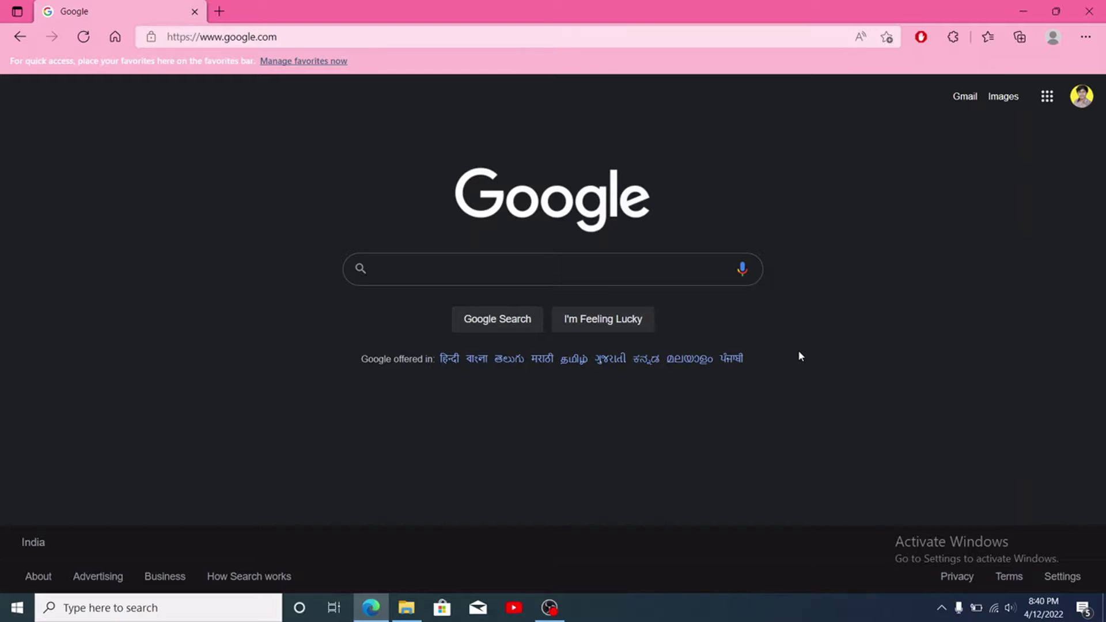
- Search Google for "obama or trump", joining the two terms with the or operator
{"action": "type", "text": "oba"}
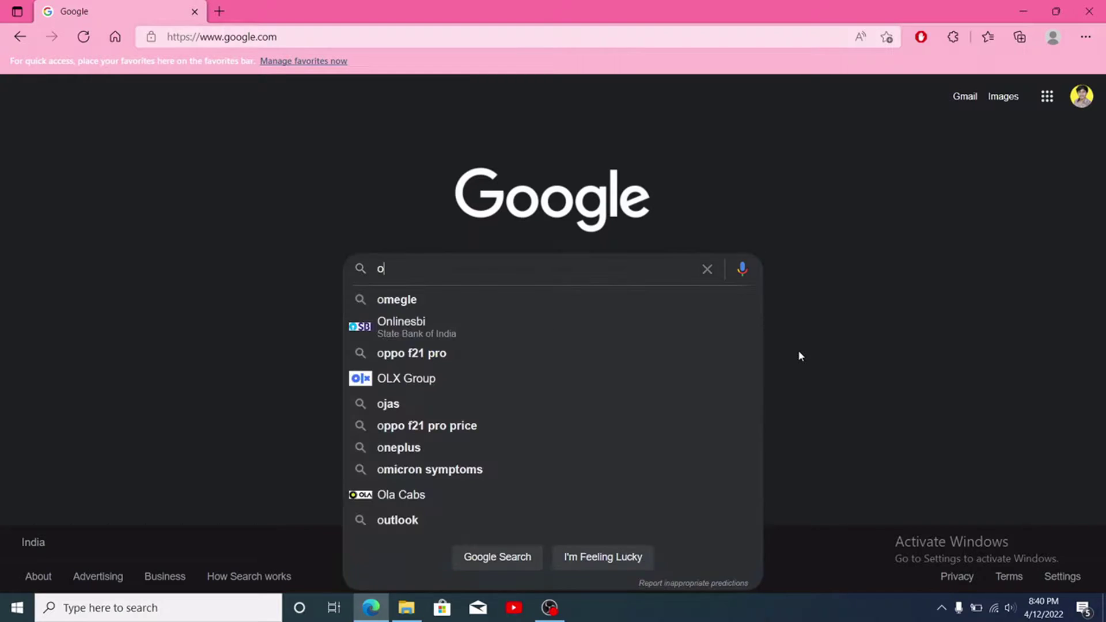
{"action": "key", "text": "BackSpace"}
{"action": "type", "text": "ama "}
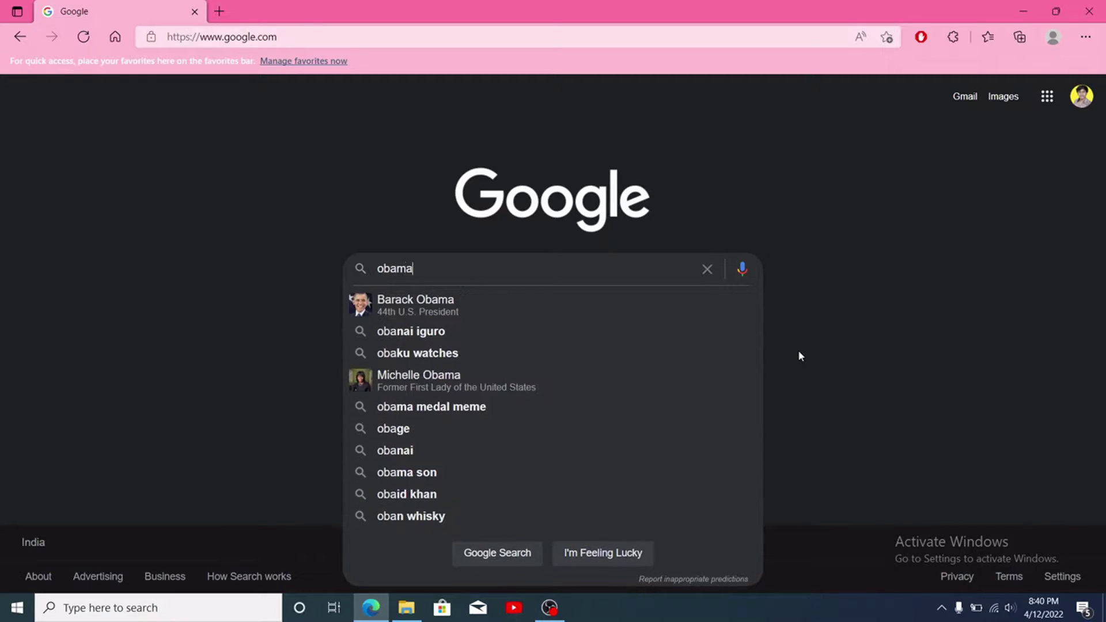
{"action": "type", "text": "or"}
{"action": "key", "text": "ctrl+shift+Left"}
{"action": "key", "text": "Right"}
{"action": "type", "text": "trump"}
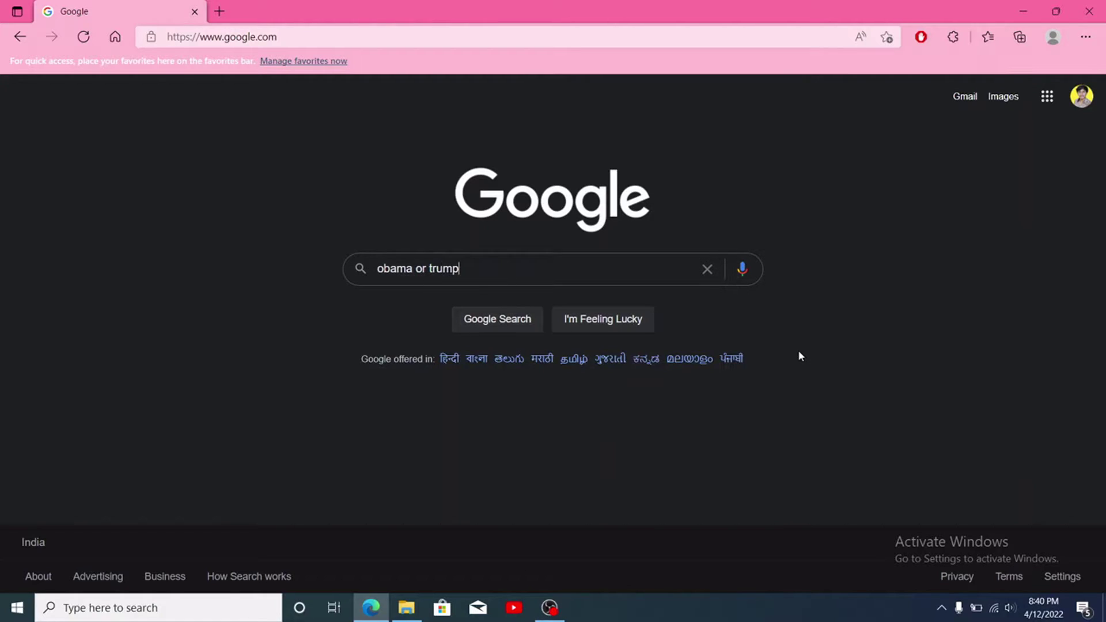
{"action": "key", "text": "Return"}
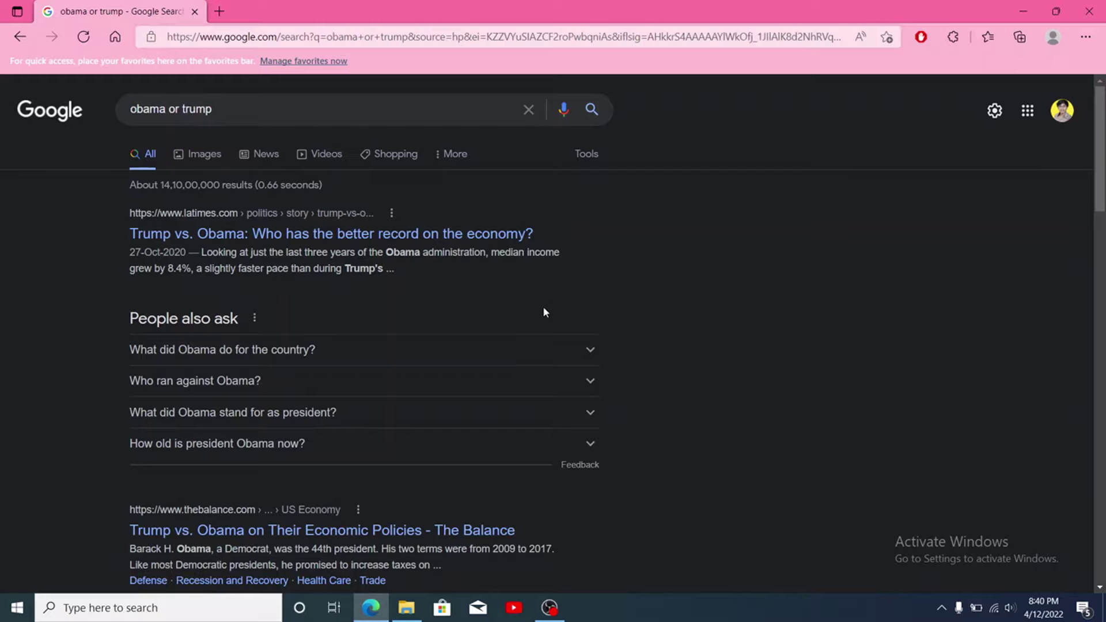
- Remove "or" from between the two names and search for obama trump
{"action": "scroll", "coordinate": [336, 233], "scroll_direction": "down", "scroll_amount": 5}
{"action": "scroll", "coordinate": [336, 229], "scroll_direction": "up", "scroll_amount": 5}
{"action": "scroll", "coordinate": [336, 229], "scroll_direction": "up", "scroll_amount": 1}
{"action": "left_click_drag", "start_coordinate": [182, 109], "coordinate": [168, 109]}
{"action": "key", "text": "BackSpace"}
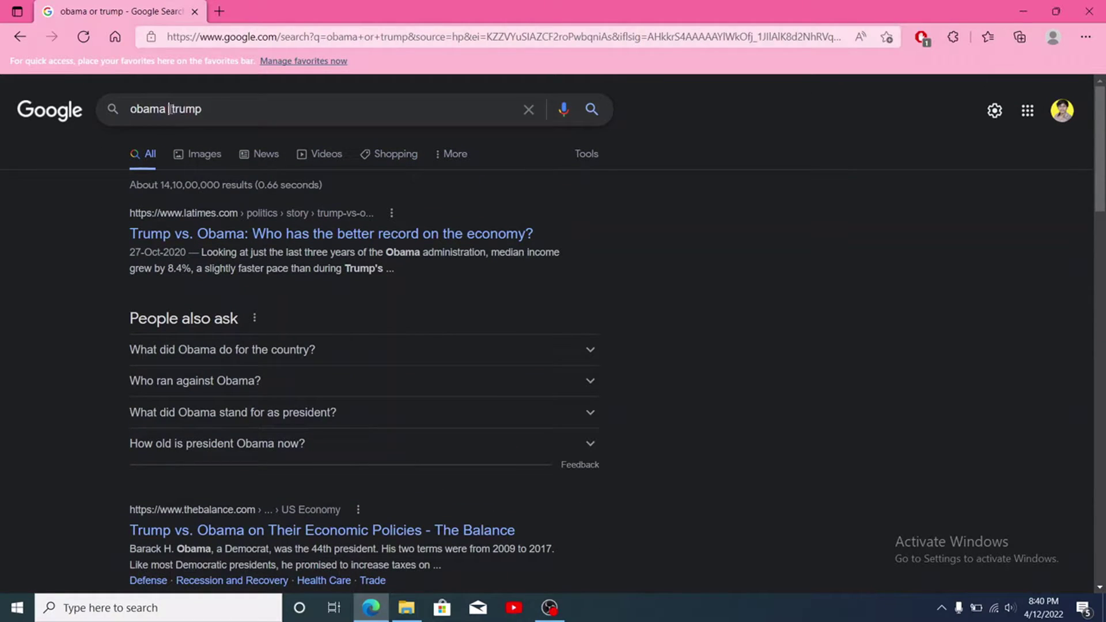
{"action": "key", "text": "Return"}
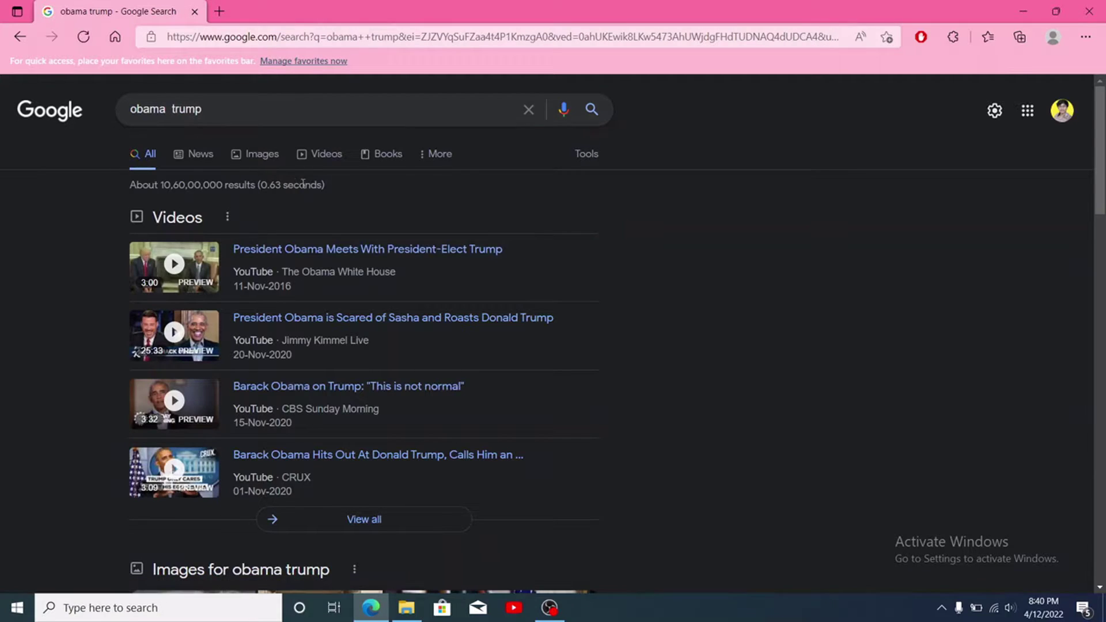
{"action": "scroll", "coordinate": [321, 194], "scroll_direction": "down", "scroll_amount": 1}
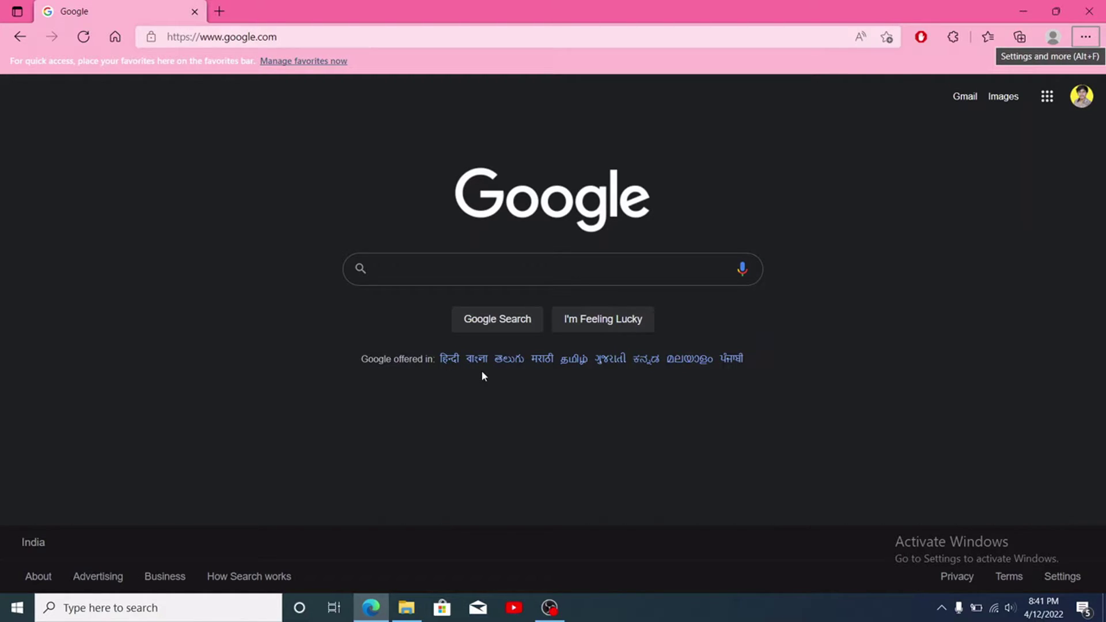
- Search Google for "sunrise: France" and highlight the sunrise time in the answer card
{"action": "left_click", "coordinate": [489, 269]}
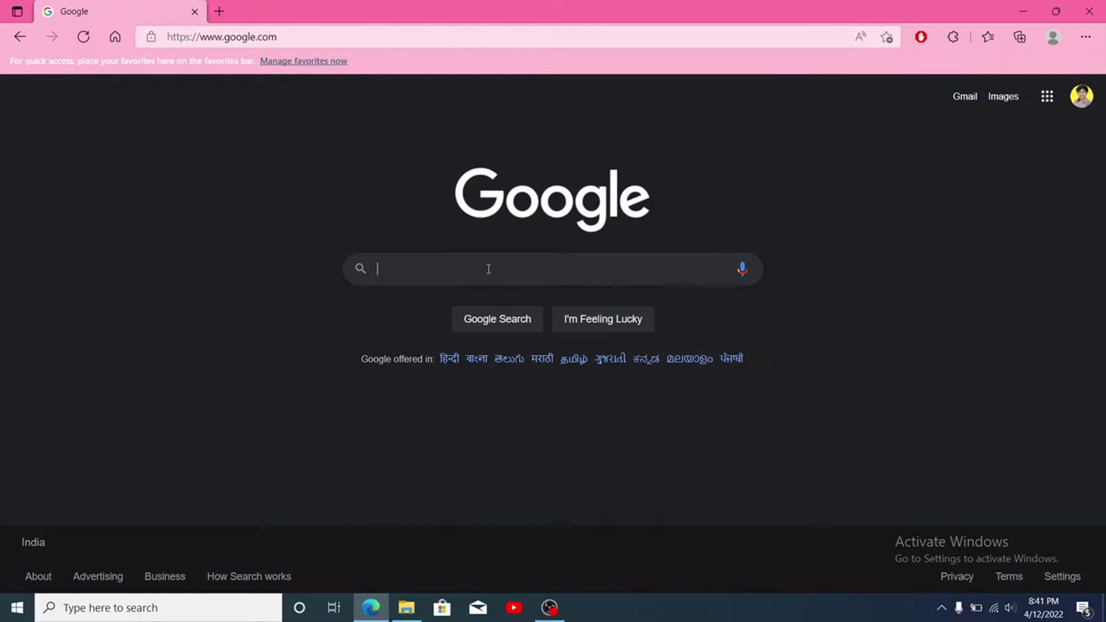
{"action": "type", "text": "sunrise"}
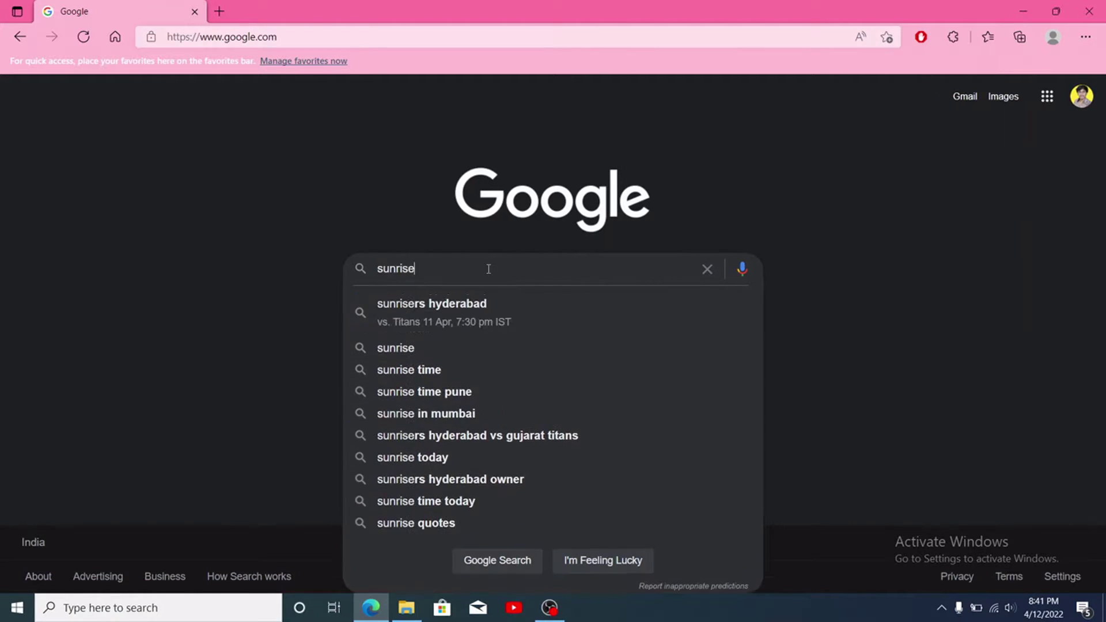
{"action": "type", "text": ": France"}
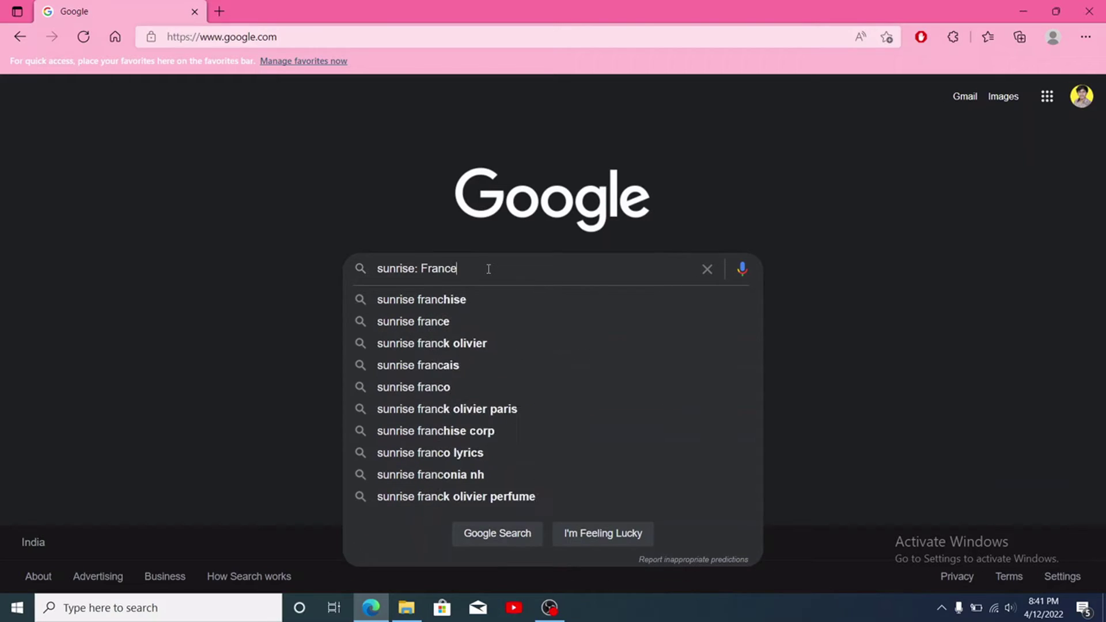
{"action": "key", "text": "Return"}
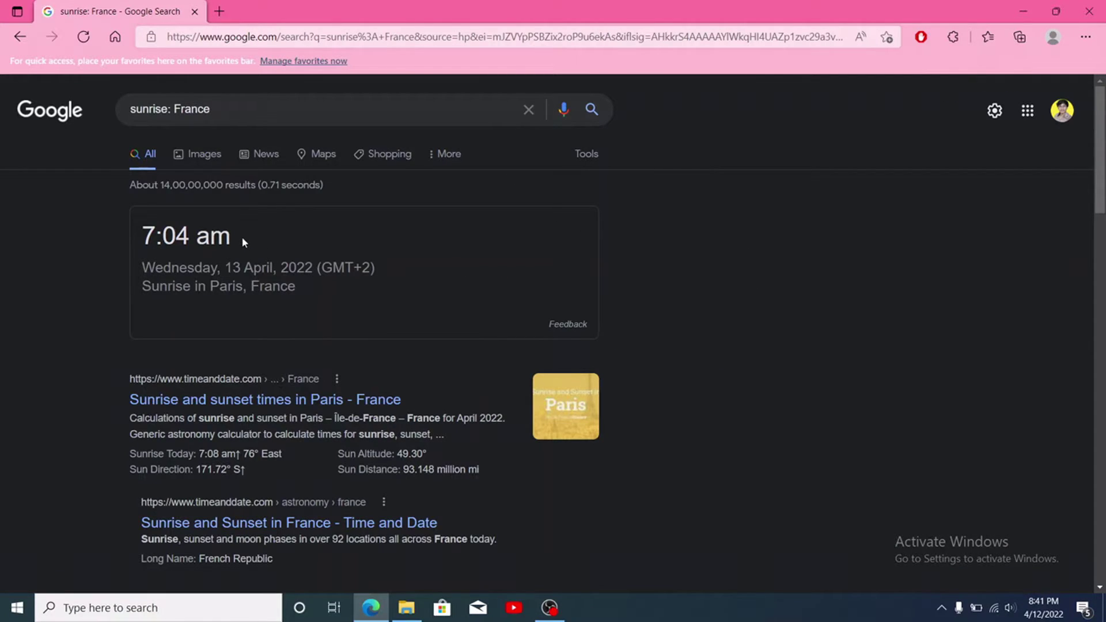
{"action": "left_click_drag", "start_coordinate": [241, 237], "coordinate": [140, 236]}
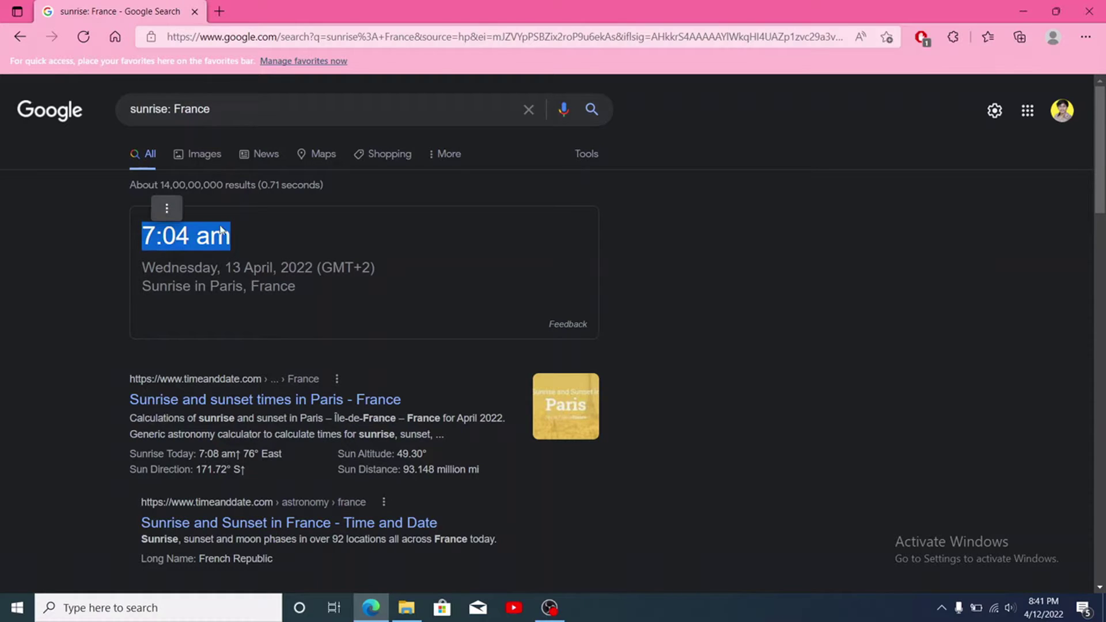
- Replace "sunrise" with "sunset" in the query and search for "sunset: France"
{"action": "double_click", "coordinate": [151, 109]}
{"action": "type", "text": "suns"}
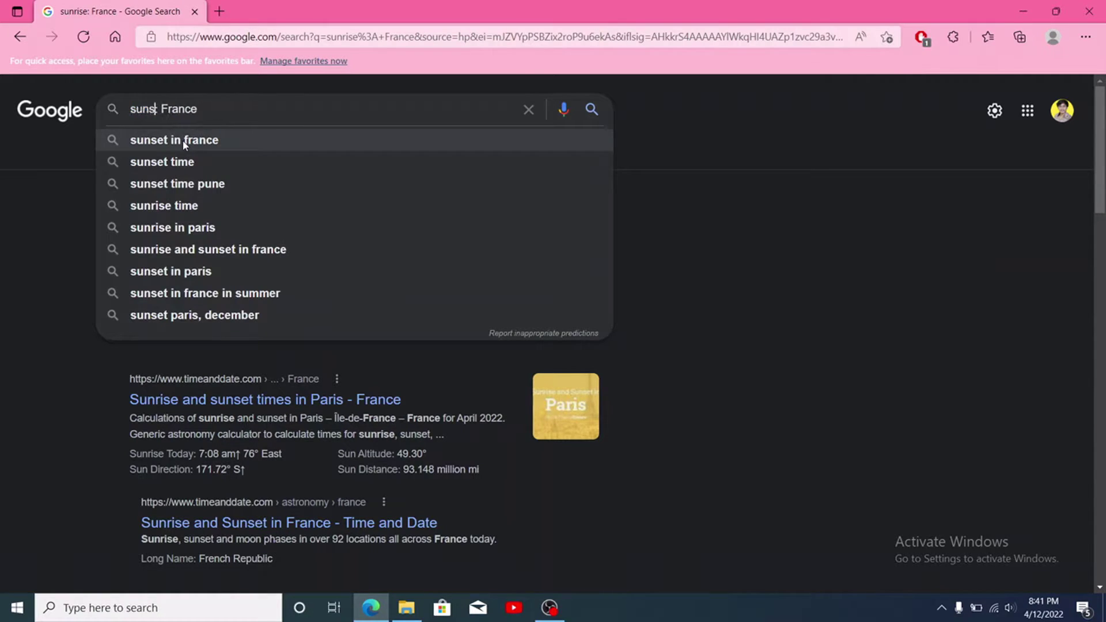
{"action": "type", "text": "ee"}
{"action": "key", "text": "BackSpace"}
{"action": "type", "text": "t:"}
{"action": "key", "text": "Return"}
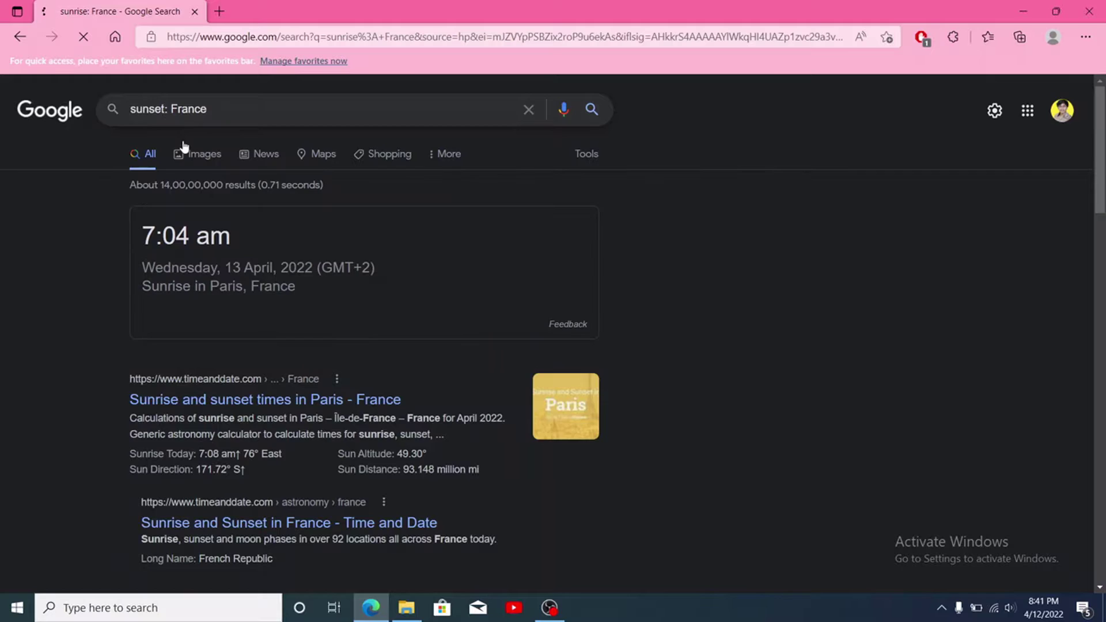
- Change the country in the sunset query to India and run the search
{"action": "double_click", "coordinate": [194, 109]}
{"action": "type", "text": "India"}
{"action": "key", "text": "Return"}
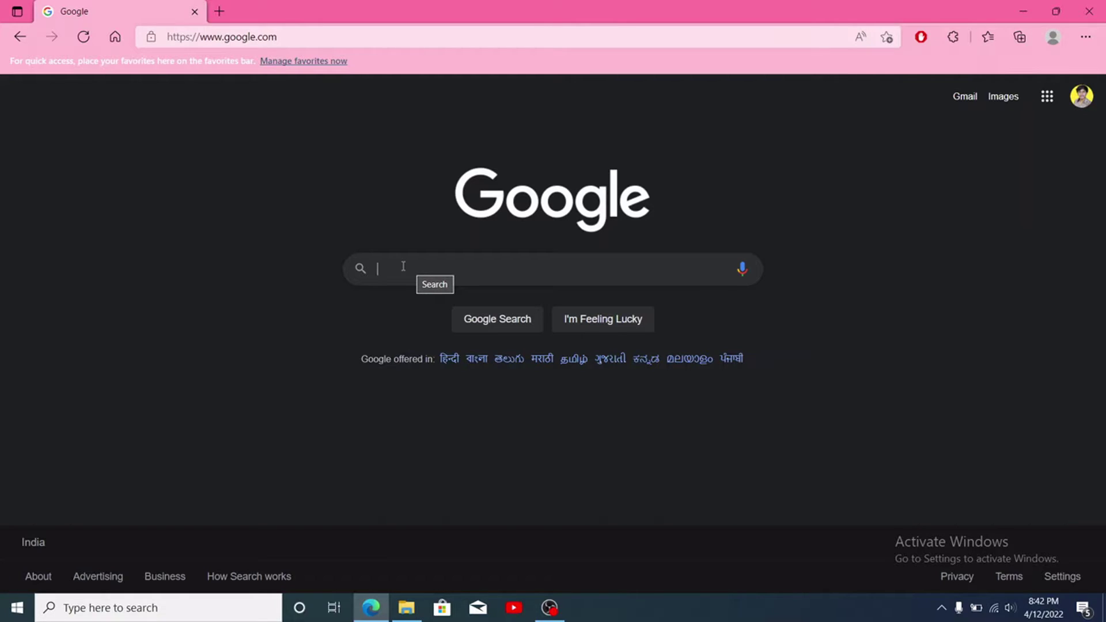
- Search Google for "weather: Pune" to get the city's forecast
{"action": "type", "text": "weather: "}
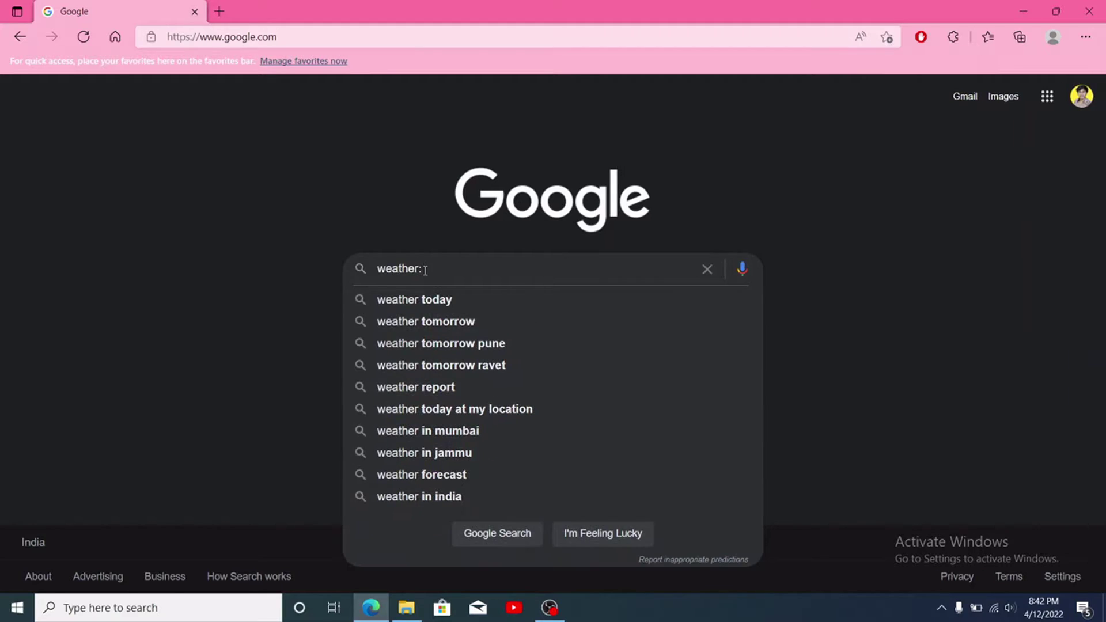
{"action": "type", "text": "Pune"}
{"action": "key", "text": "Return"}
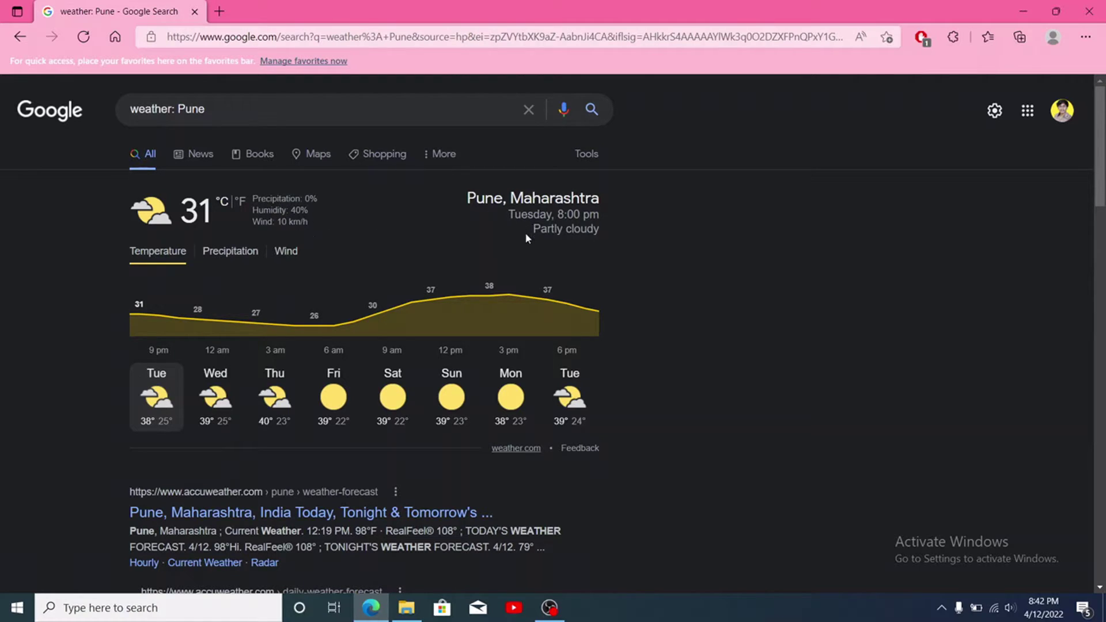
- Replace Pune with India in the weather query and run the search
{"action": "double_click", "coordinate": [195, 109]}
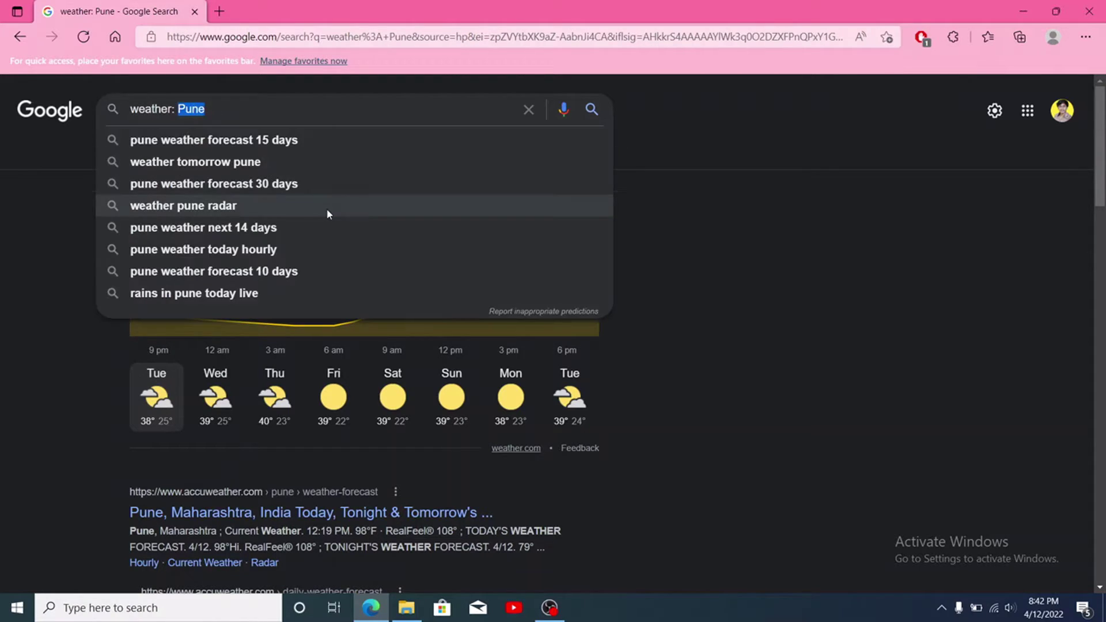
{"action": "type", "text": "India"}
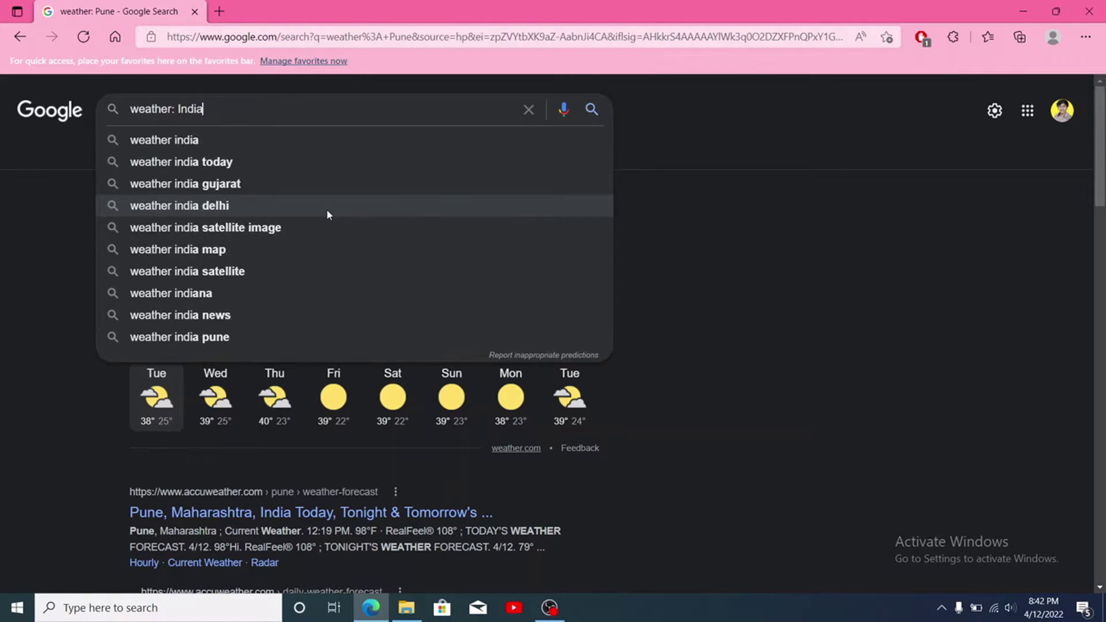
{"action": "key", "text": "Return"}
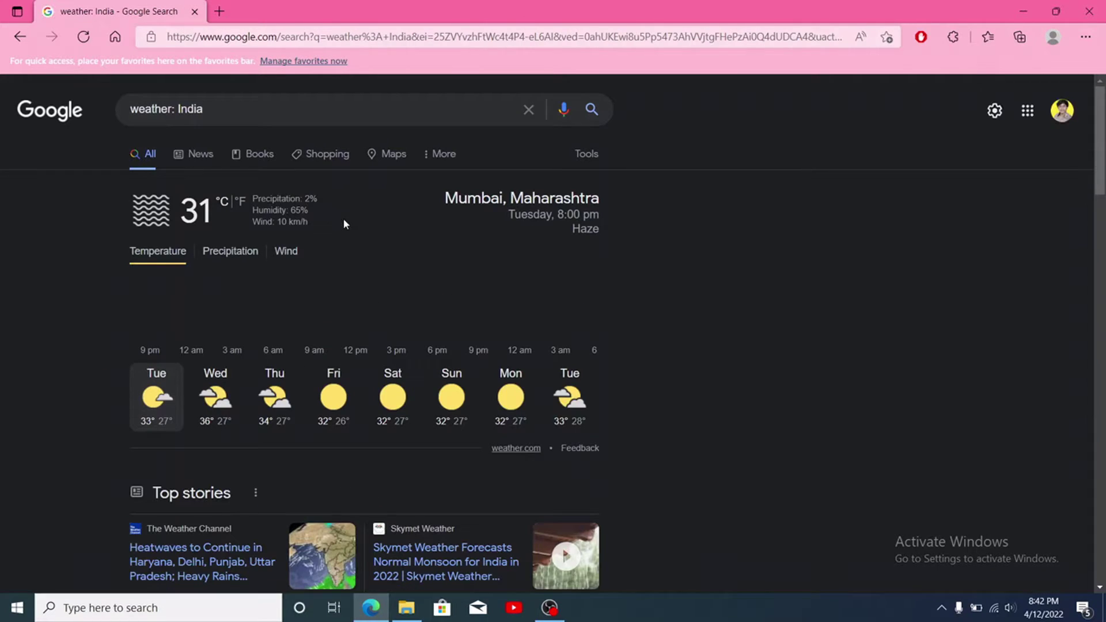
- Replace India with Canada in the weather query and run the search
{"action": "left_click", "coordinate": [194, 109]}
{"action": "double_click", "coordinate": [195, 109]}
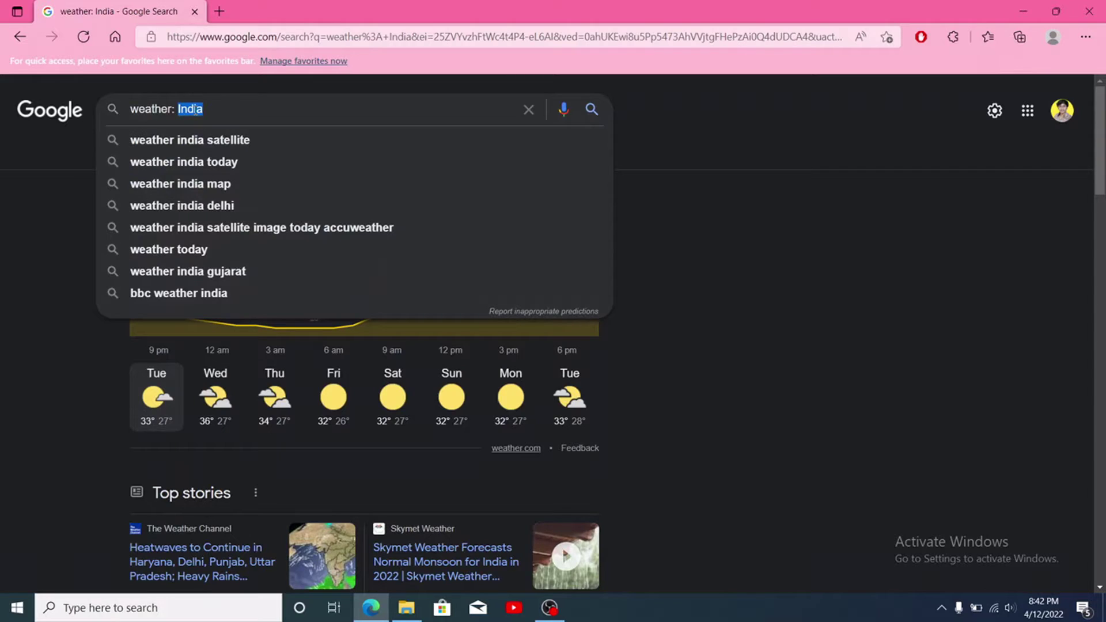
{"action": "type", "text": "Canad"}
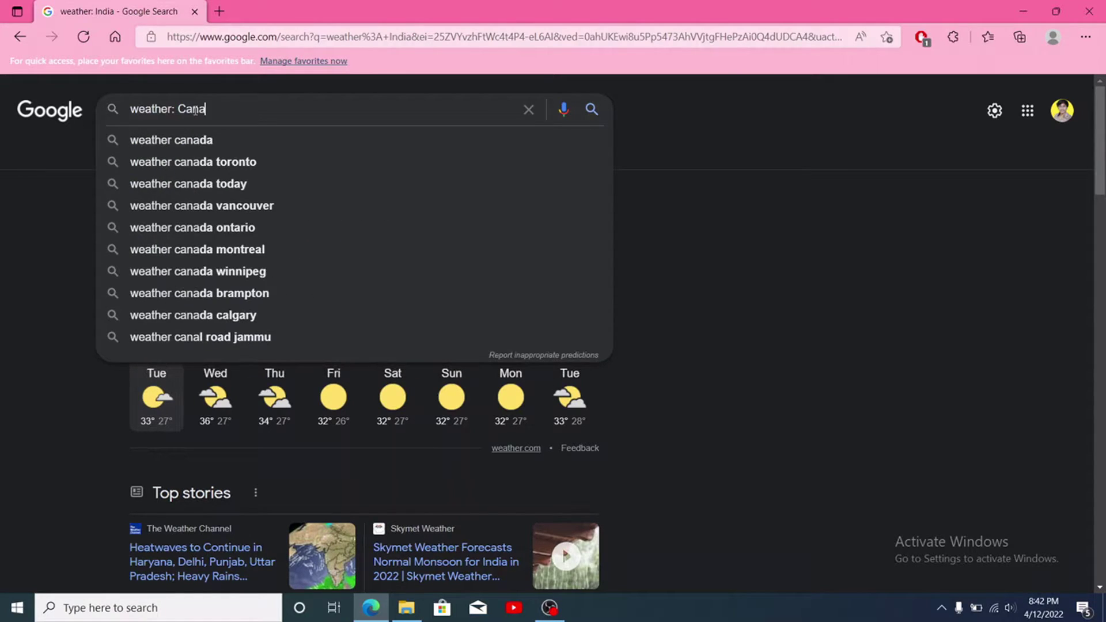
{"action": "type", "text": "a"}
{"action": "key", "text": "Return"}
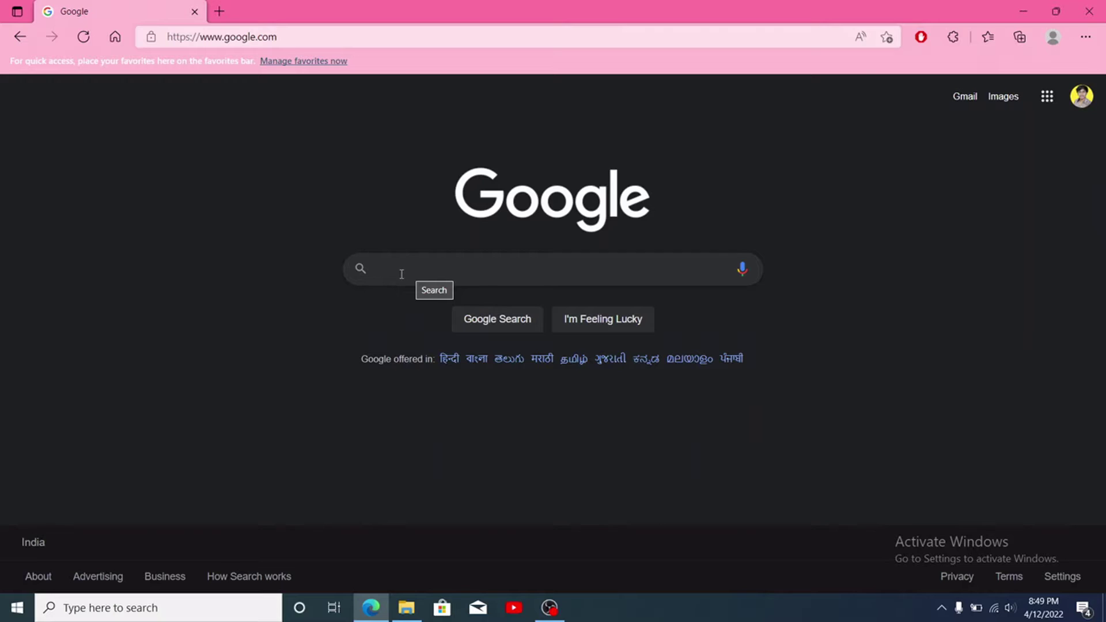
- Search Google for "flights: Pune Goa" and look through the listed flights between the two places
{"action": "type", "text": "flights:"}
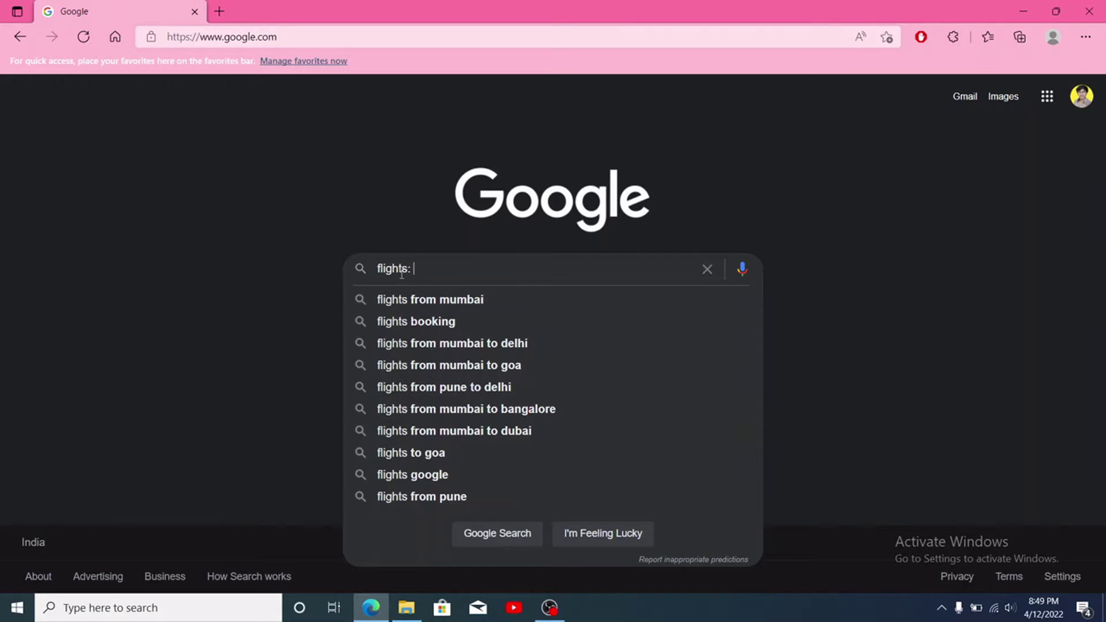
{"action": "type", "text": "Pun"}
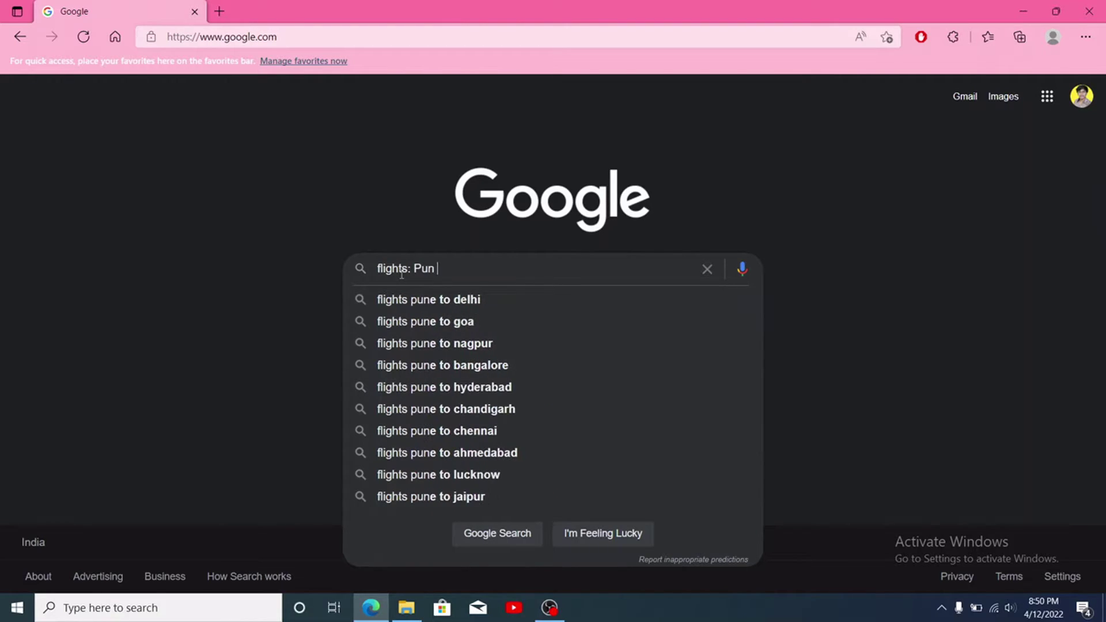
{"action": "type", "text": "e Goa"}
{"action": "double_click", "coordinate": [427, 273]}
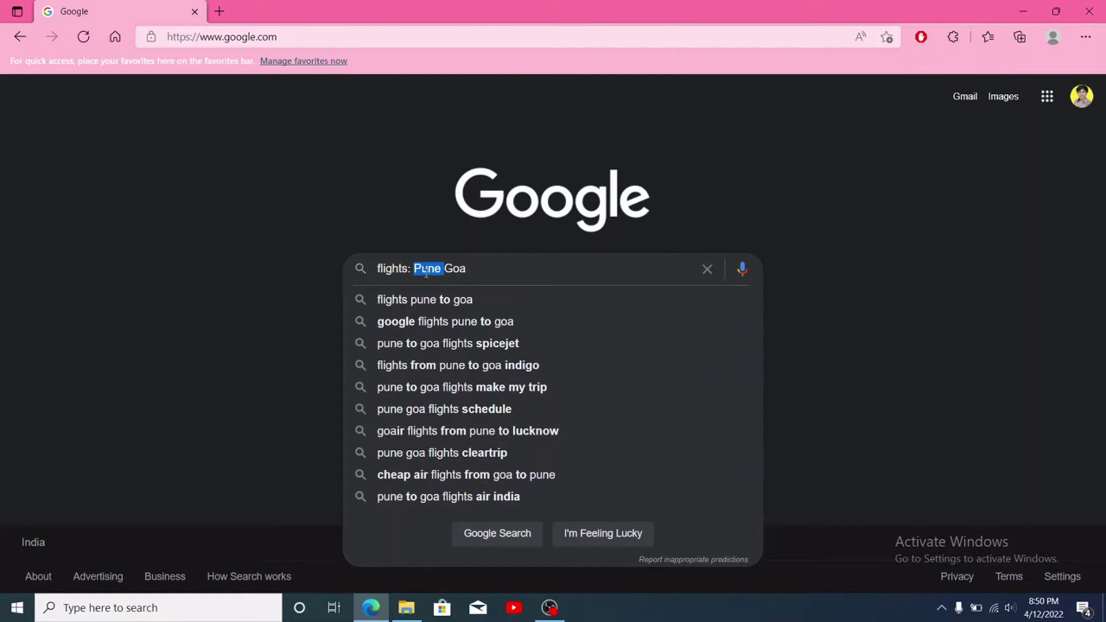
{"action": "left_click", "coordinate": [456, 274]}
{"action": "double_click", "coordinate": [455, 274]}
{"action": "left_click", "coordinate": [455, 274]}
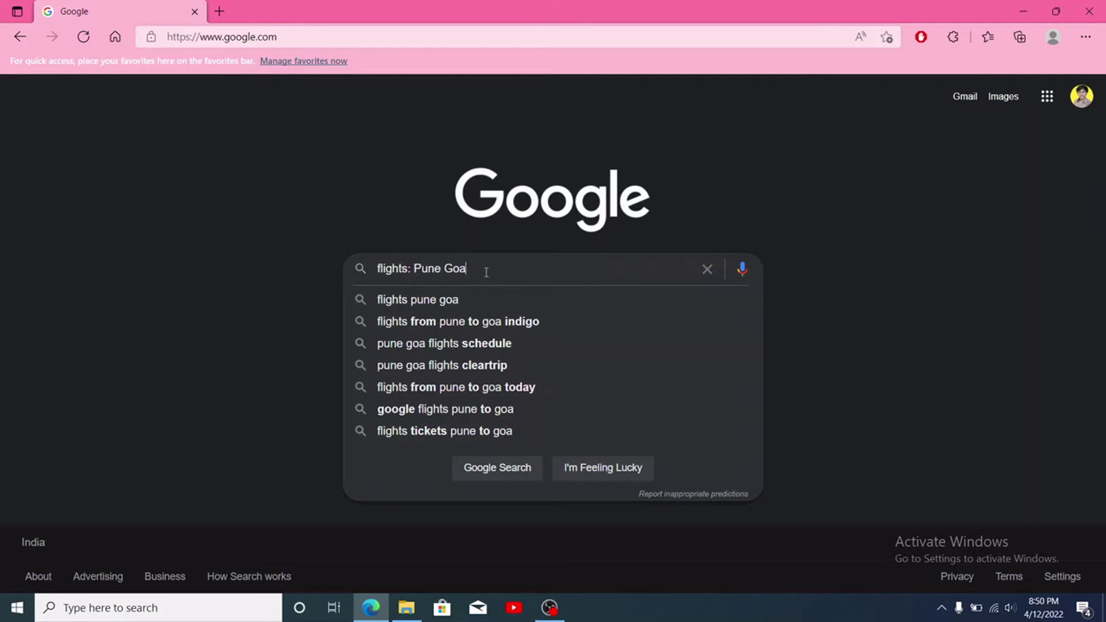
{"action": "key", "text": "Return"}
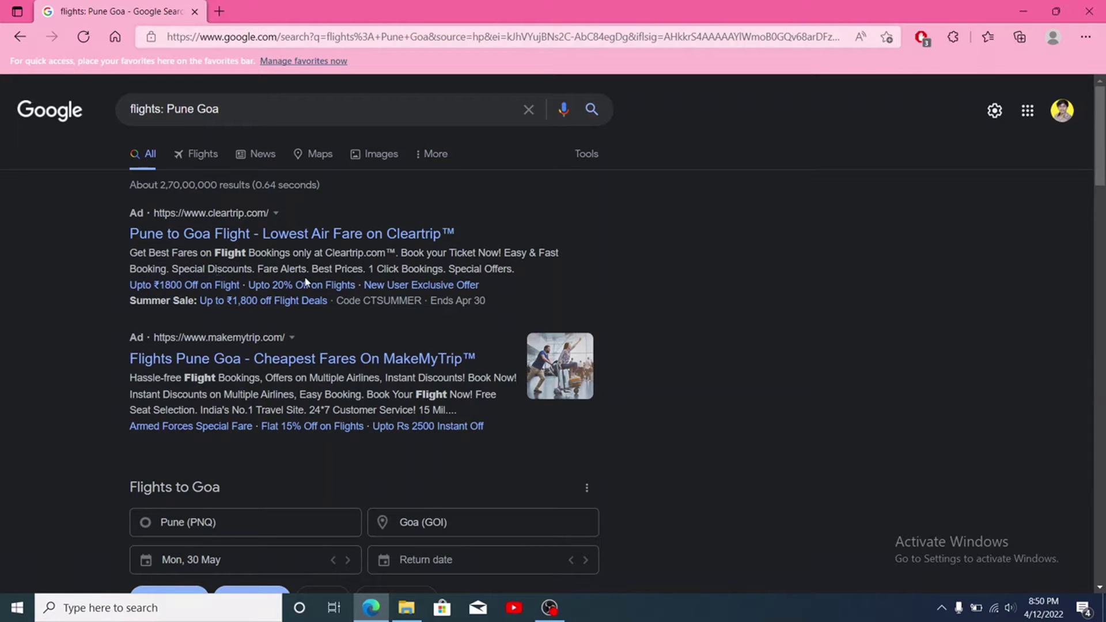
{"action": "scroll", "coordinate": [306, 283], "scroll_direction": "down", "scroll_amount": 4}
{"action": "scroll", "coordinate": [305, 282], "scroll_direction": "down", "scroll_amount": 1}
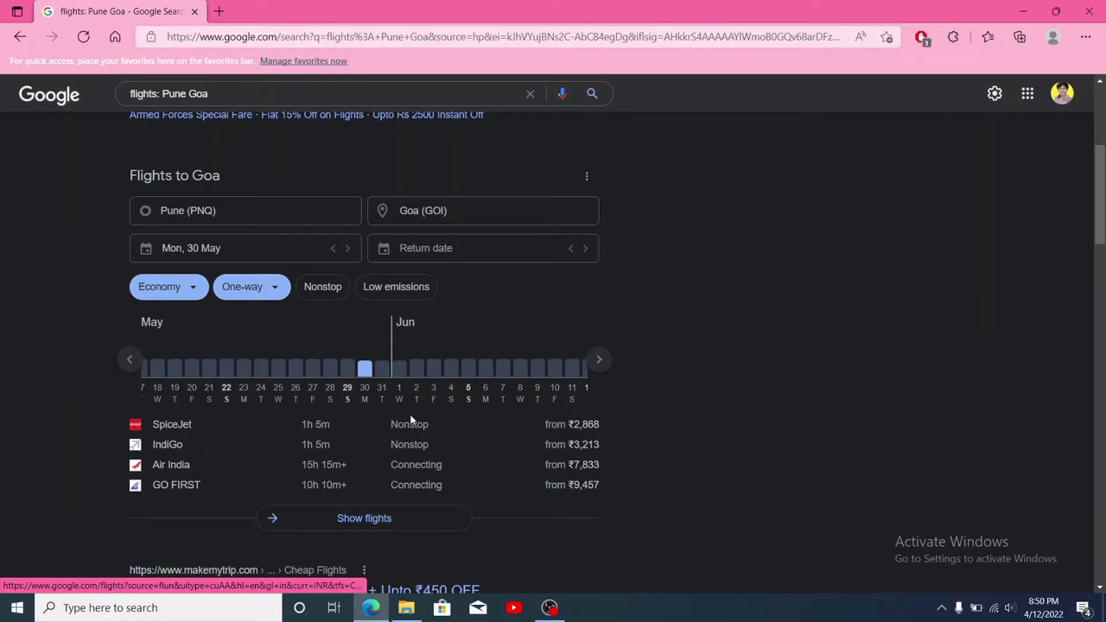
{"action": "scroll", "coordinate": [441, 482], "scroll_direction": "up", "scroll_amount": 3}
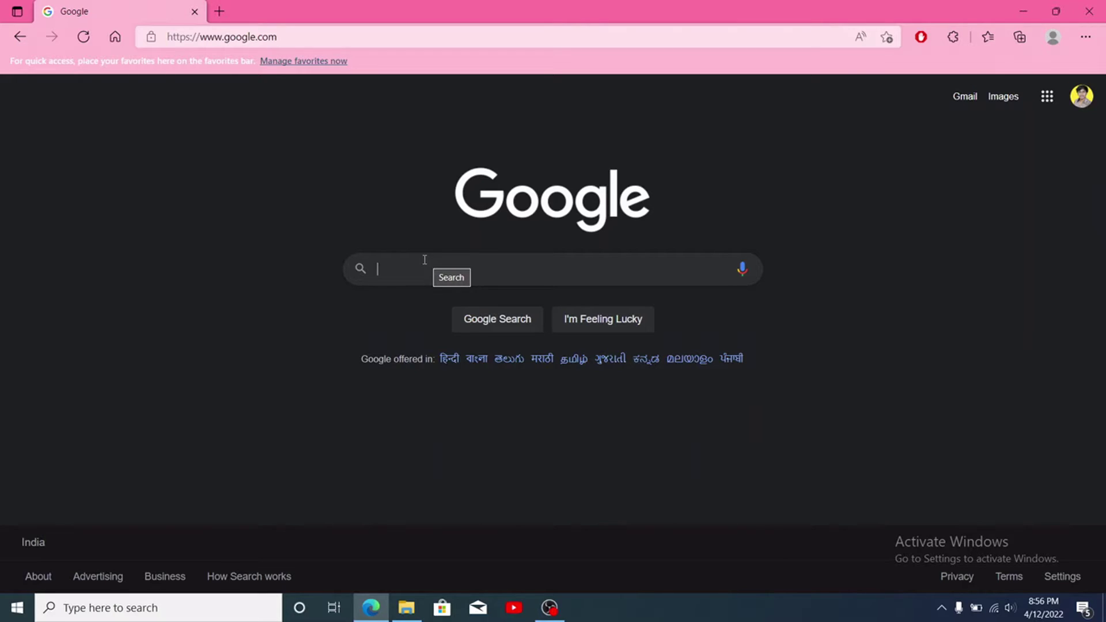
- Search Google for "definition: spiritual" to look up the word's dictionary entry
{"action": "type", "text": "definition"}
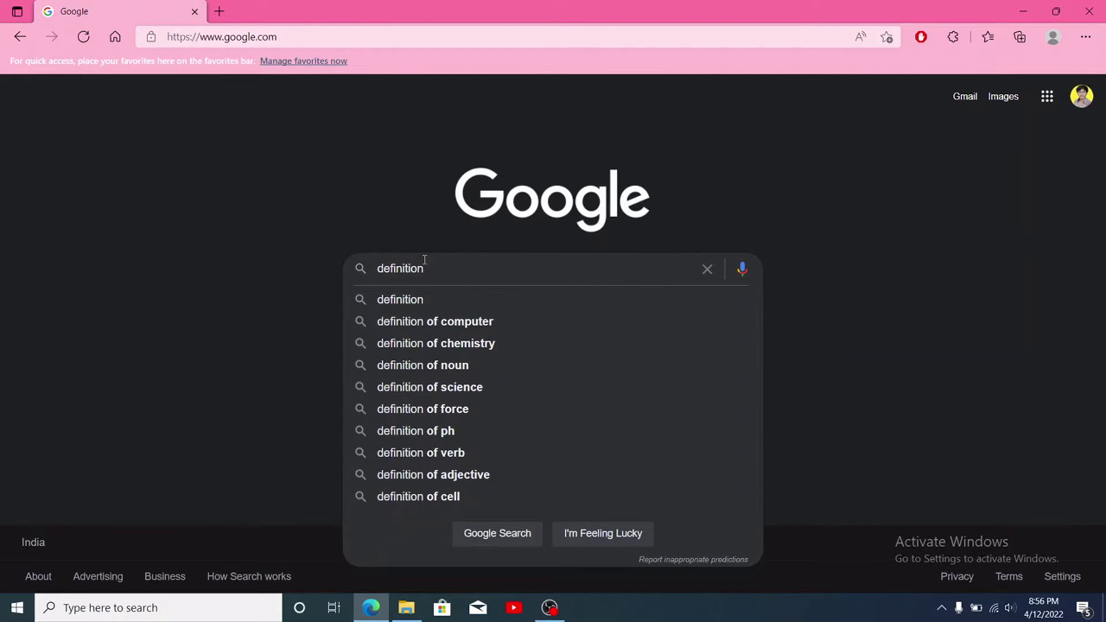
{"action": "type", "text": ": spiritua"}
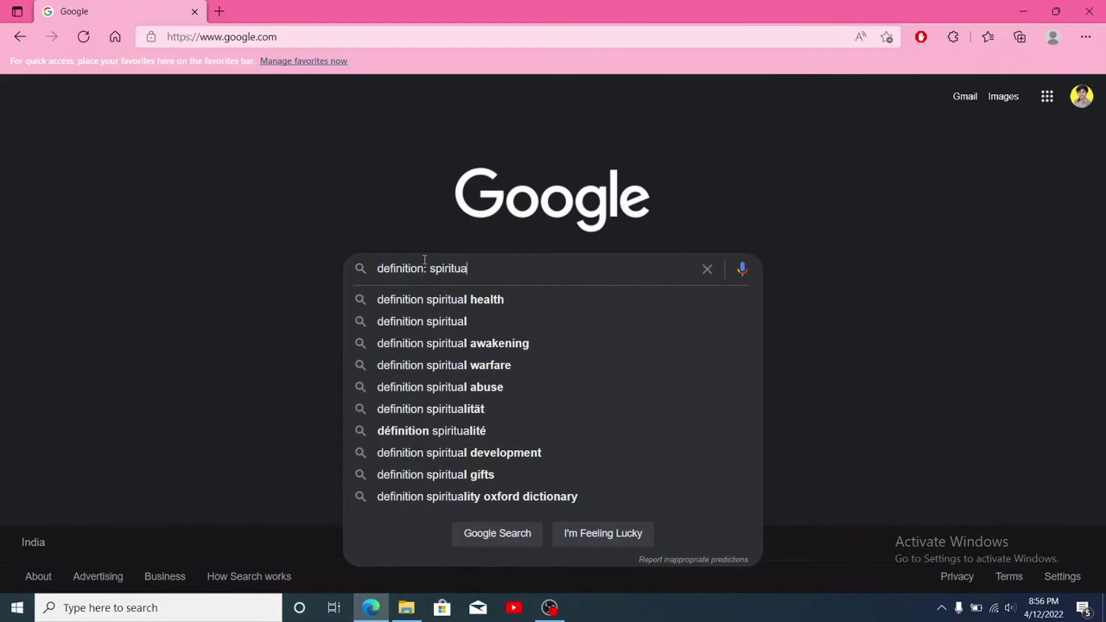
{"action": "type", "text": "l"}
{"action": "key", "text": "Return"}
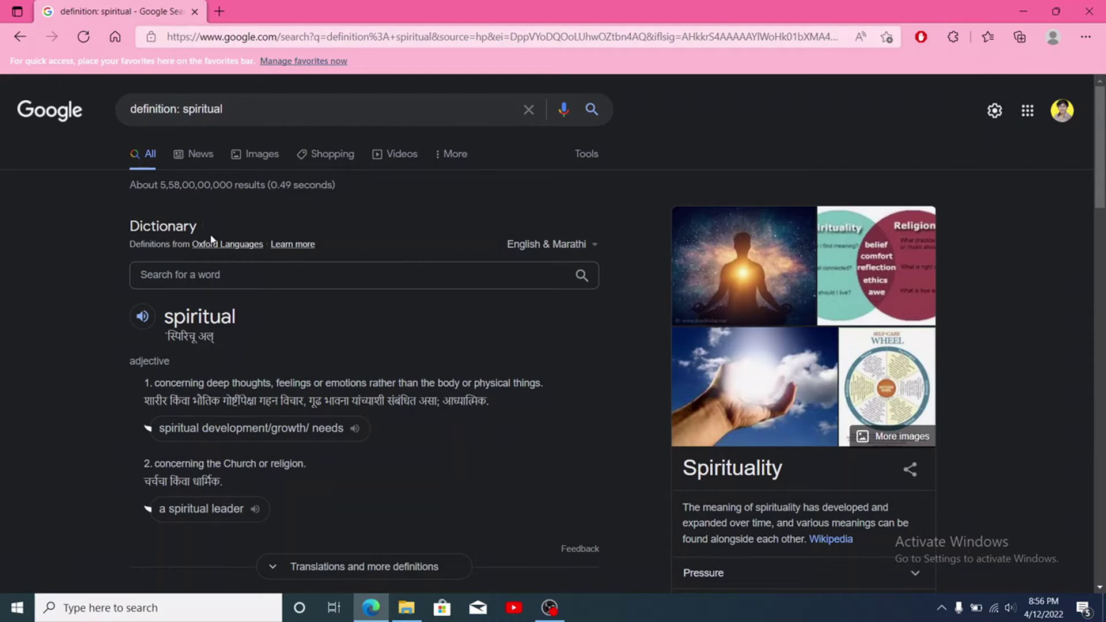
- Remove "definition:" from the query, append "meaning" after "spiritual", and run the search
{"action": "left_click_drag", "start_coordinate": [183, 109], "coordinate": [122, 108]}
{"action": "key", "text": "BackSpace"}
{"action": "key", "text": "End"}
{"action": "type", "text": "meaning"}
{"action": "key", "text": "Return"}
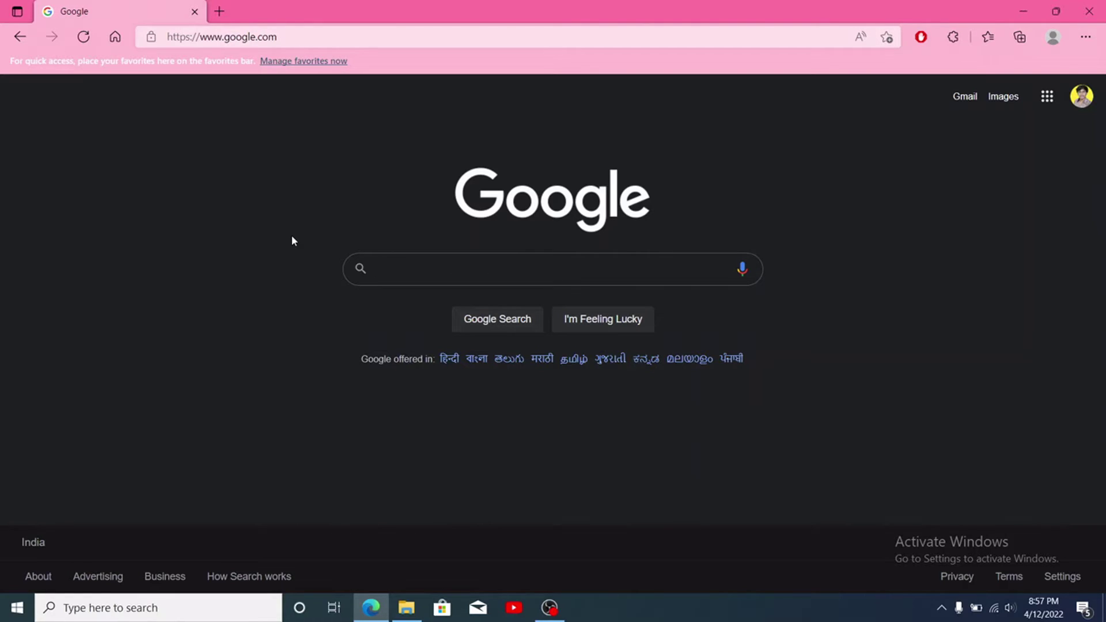
- Search Google for "BSNL: customer support" and highlight the helpline number in the featured result
{"action": "type", "text": "BSNL"}
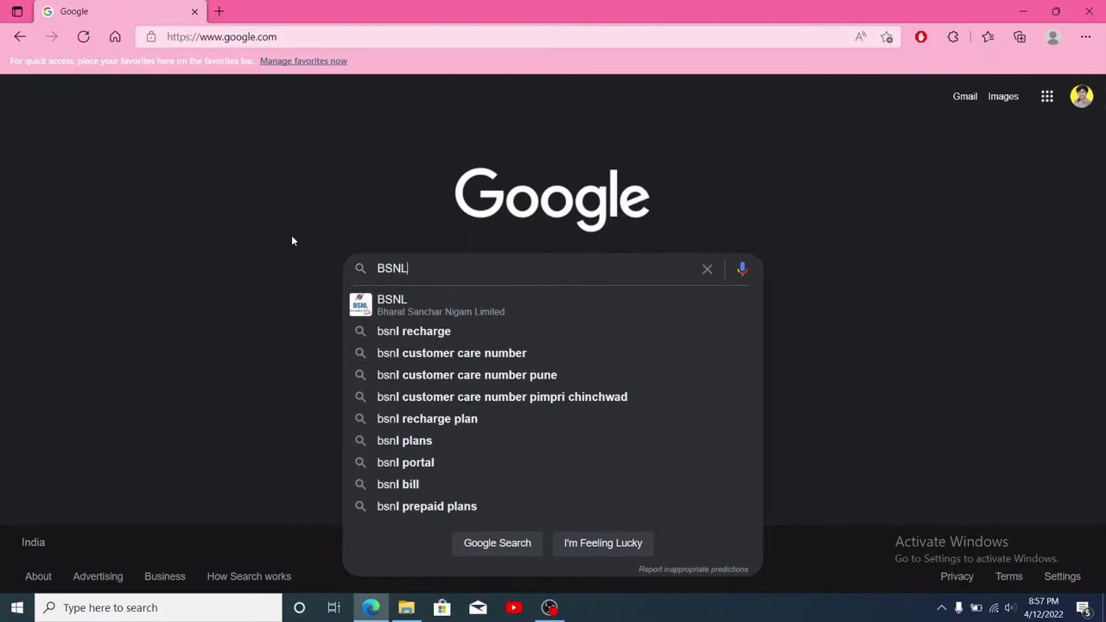
{"action": "type", "text": ":"}
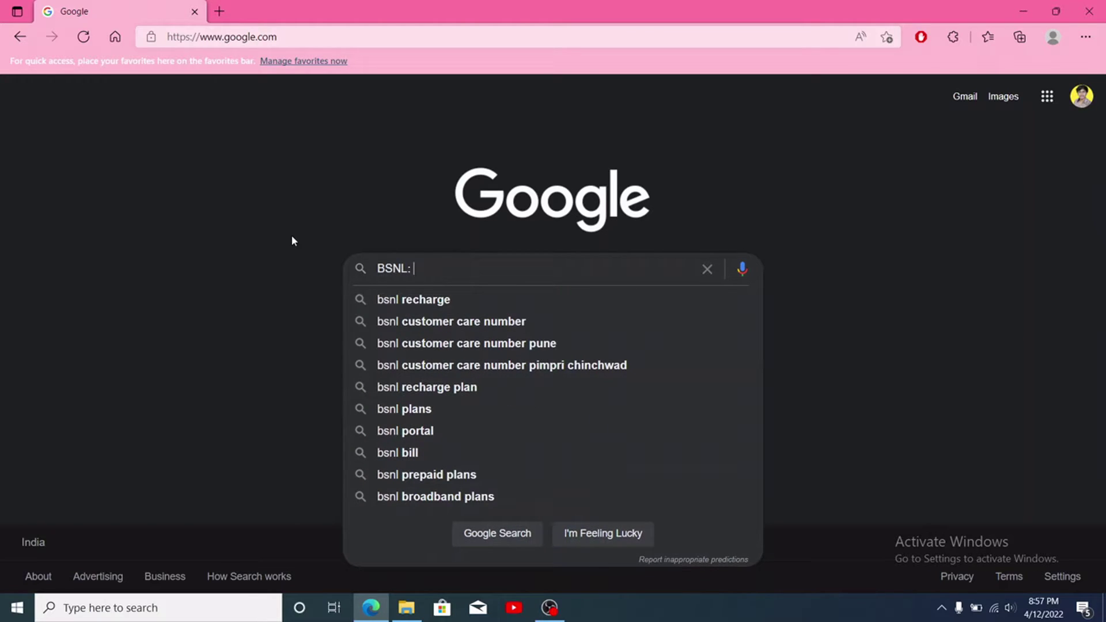
{"action": "key", "text": "shift+Left"}
{"action": "key", "text": "shift+Left"}
{"action": "key", "text": "shift+Left"}
{"action": "key", "text": "shift+Left"}
{"action": "key", "text": "shift+Left"}
{"action": "key", "text": "shift+Left"}
{"action": "key", "text": "Right"}
{"action": "type", "text": "custoe"}
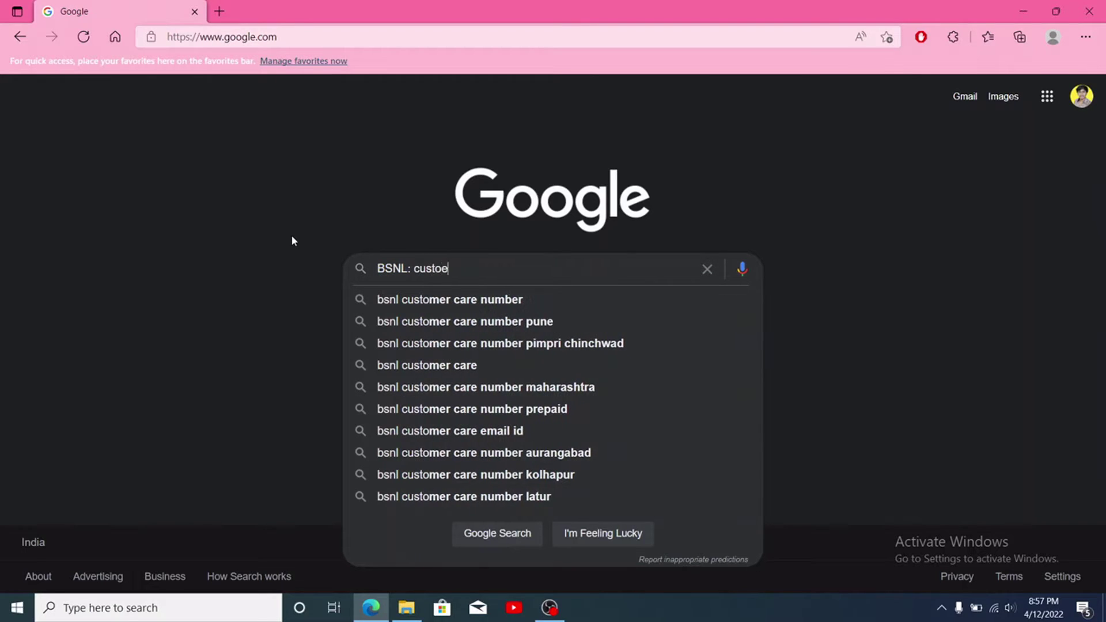
{"action": "key", "text": "BackSpace"}
{"action": "type", "text": "mer s"}
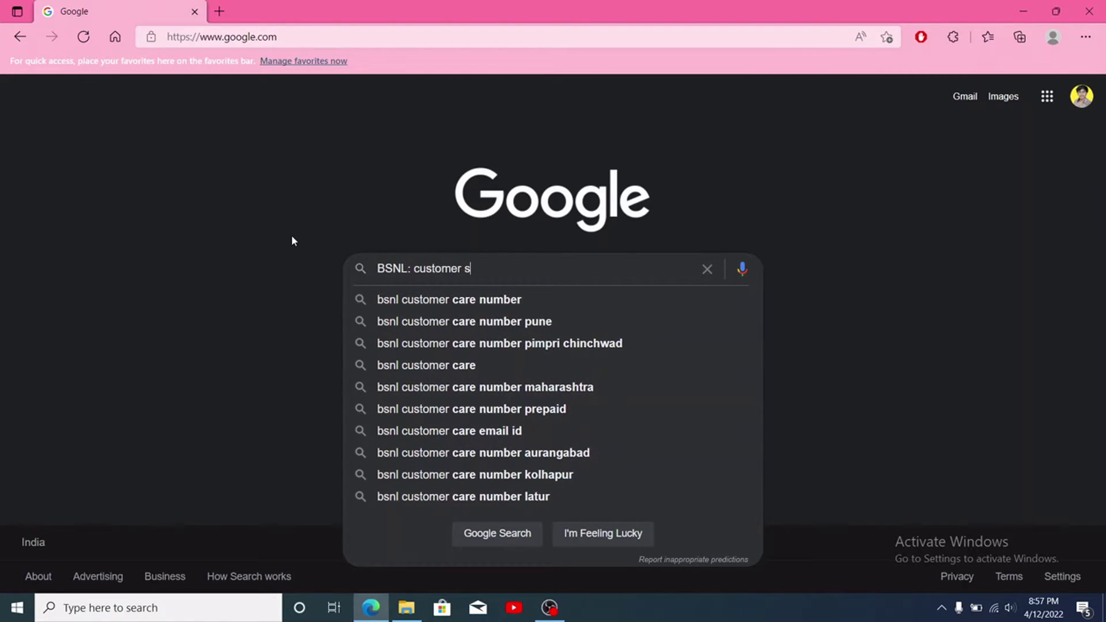
{"action": "type", "text": "upport"}
{"action": "key", "text": "Return"}
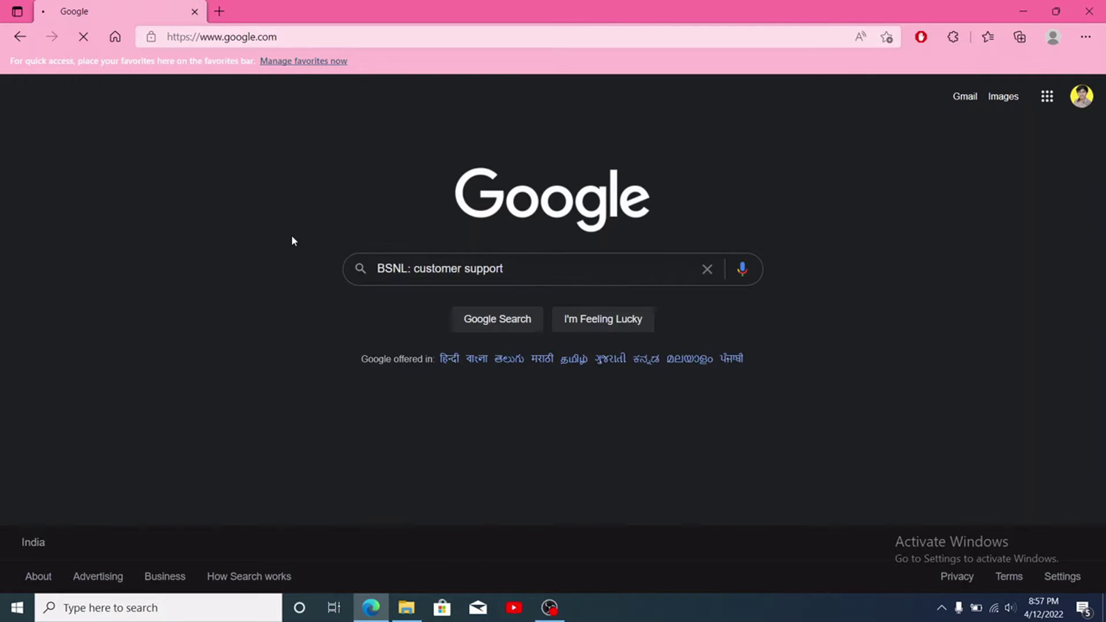
{"action": "left_click_drag", "start_coordinate": [284, 217], "coordinate": [130, 223]}
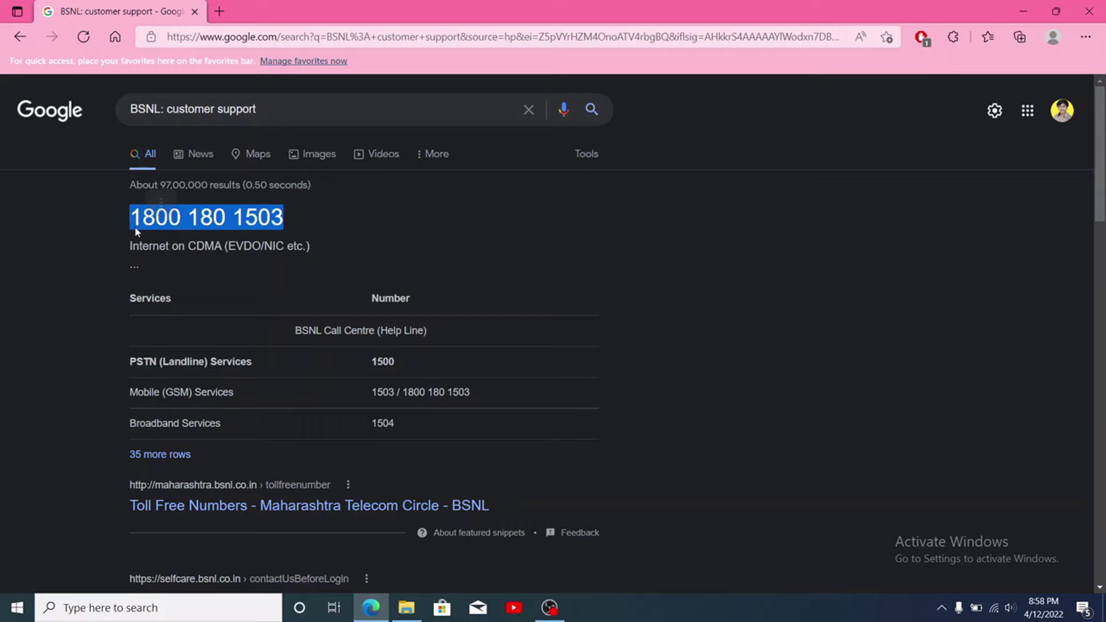
- Replace BSNL with Airtel in the query and search for "Airtel: customer support"
{"action": "double_click", "coordinate": [135, 113]}
{"action": "type", "text": "Ai"}
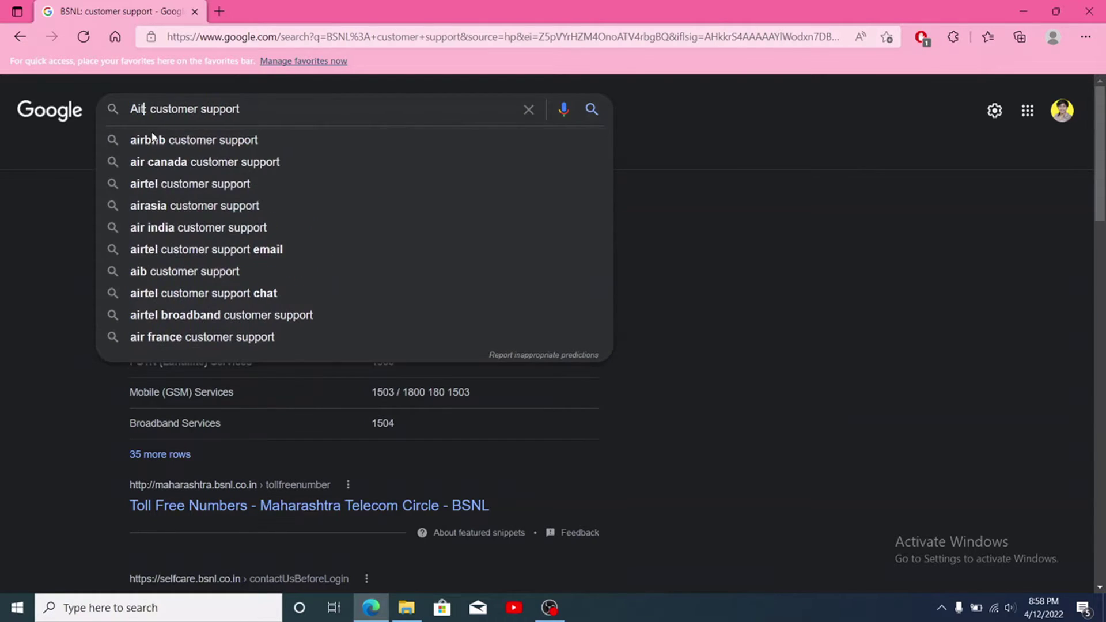
{"action": "type", "text": "rtel:"}
{"action": "key", "text": "Return"}
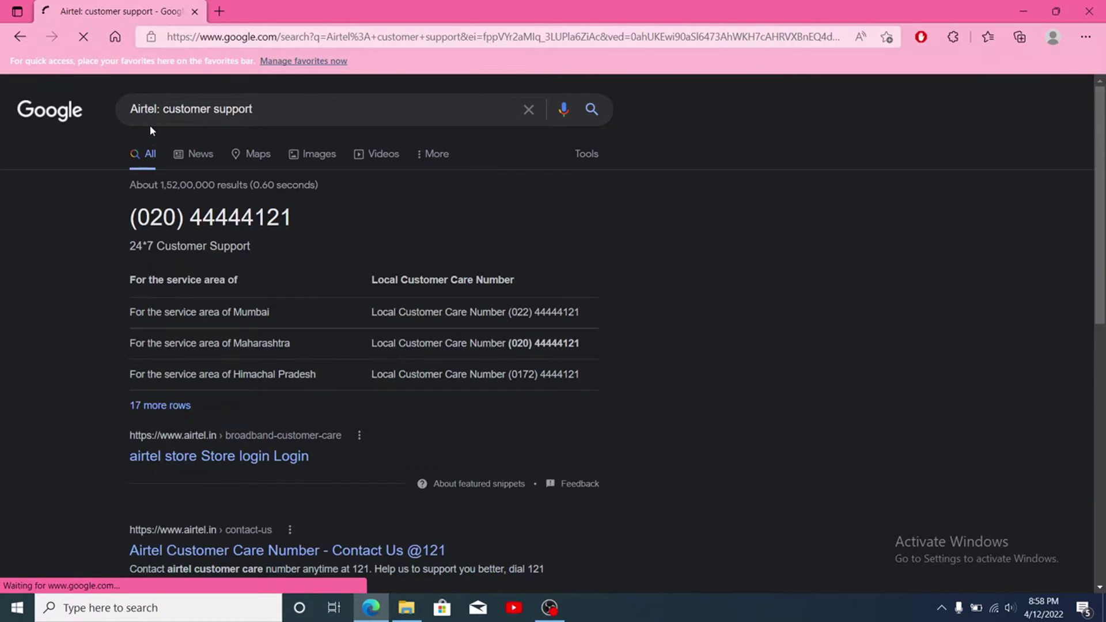
- Replace Airtel with jio in the query and search for "jio: customer support"
{"action": "double_click", "coordinate": [145, 108]}
{"action": "type", "text": "jio"}
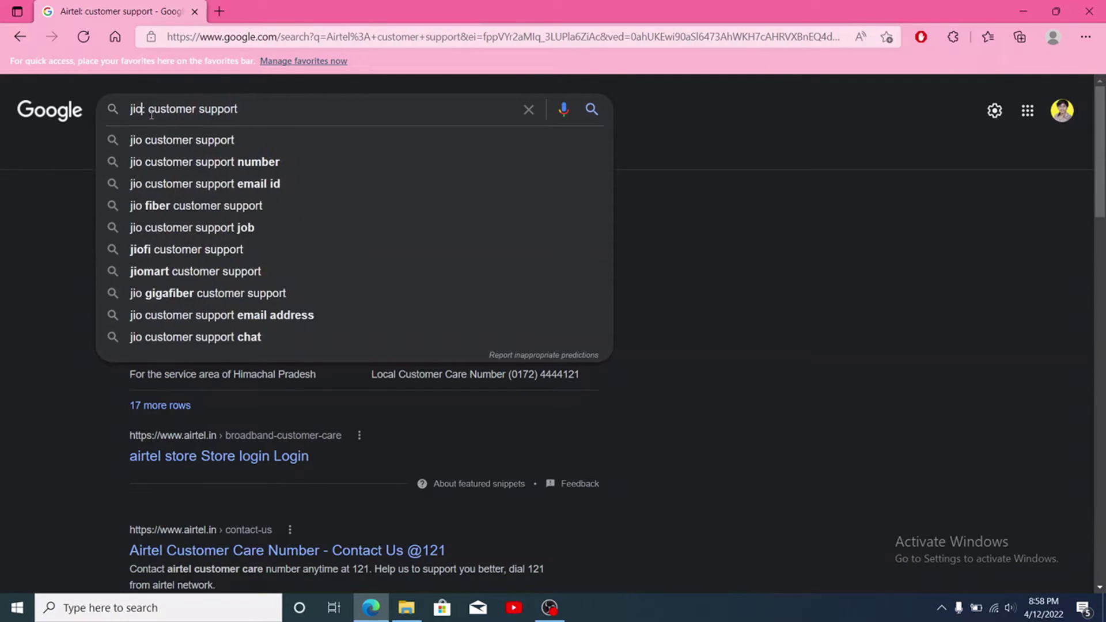
{"action": "key", "text": "Return"}
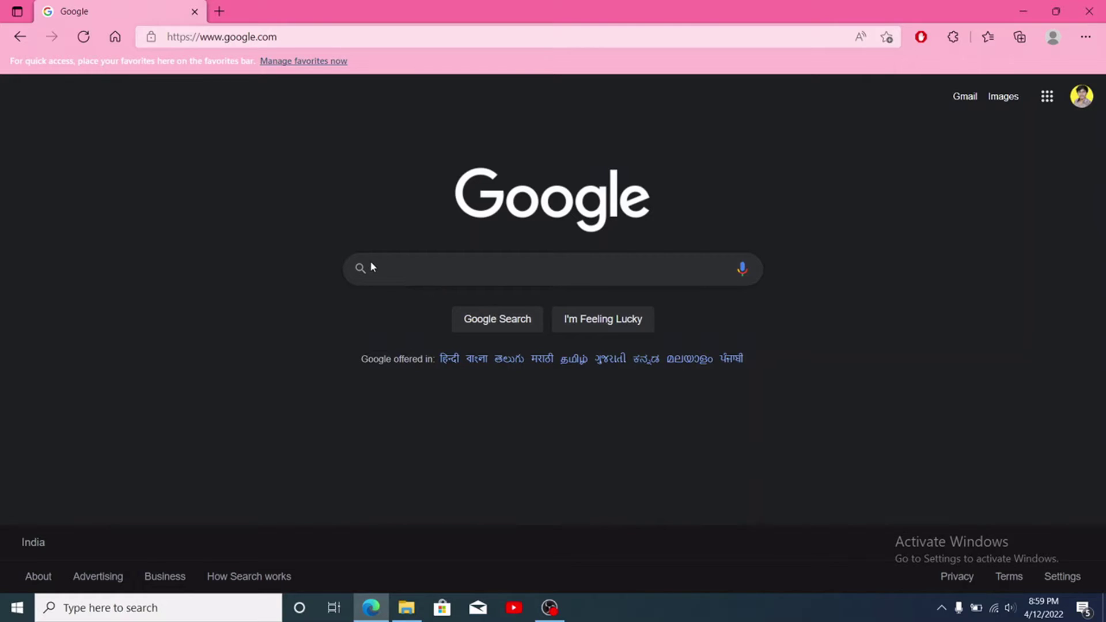
- Search Google for "time: India" and highlight the current time in the result
{"action": "type", "text": "time: India"}
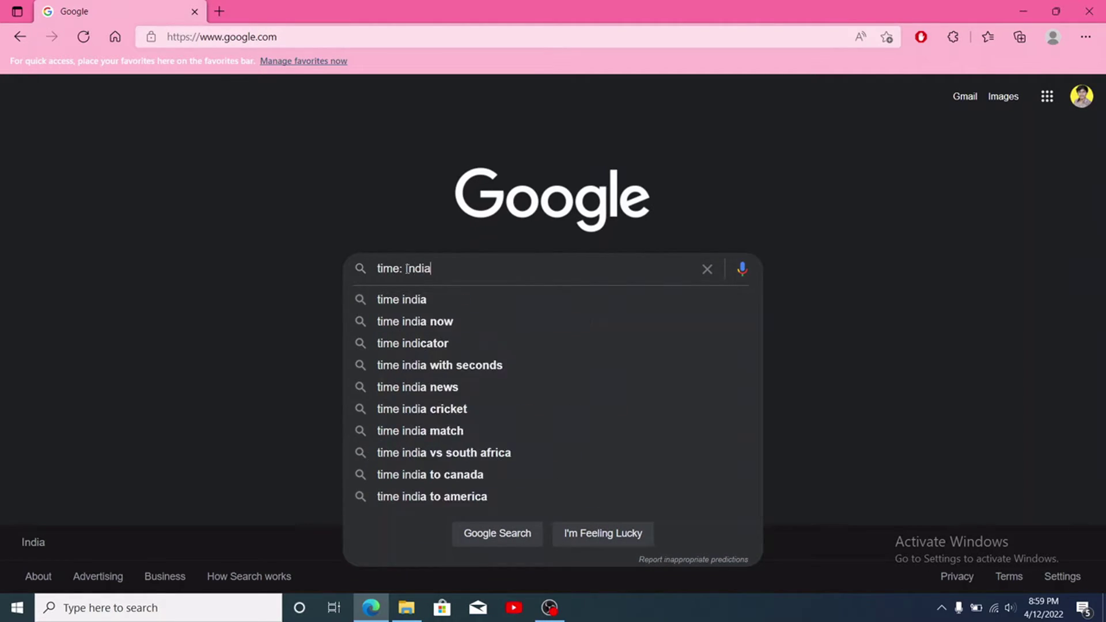
{"action": "key", "text": "Return"}
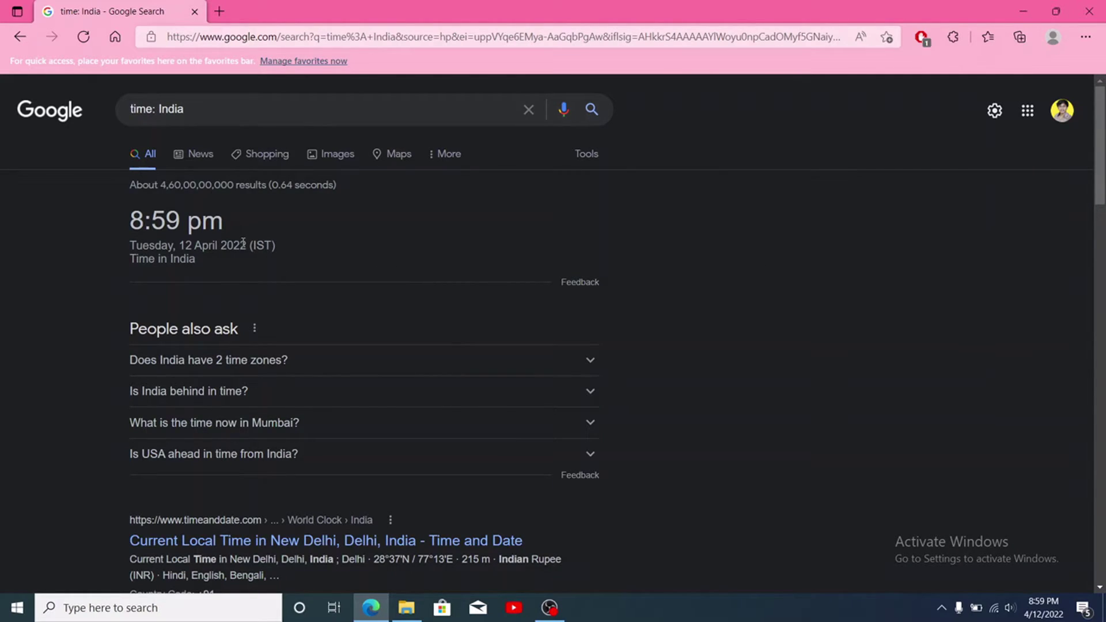
{"action": "left_click_drag", "start_coordinate": [225, 223], "coordinate": [137, 230]}
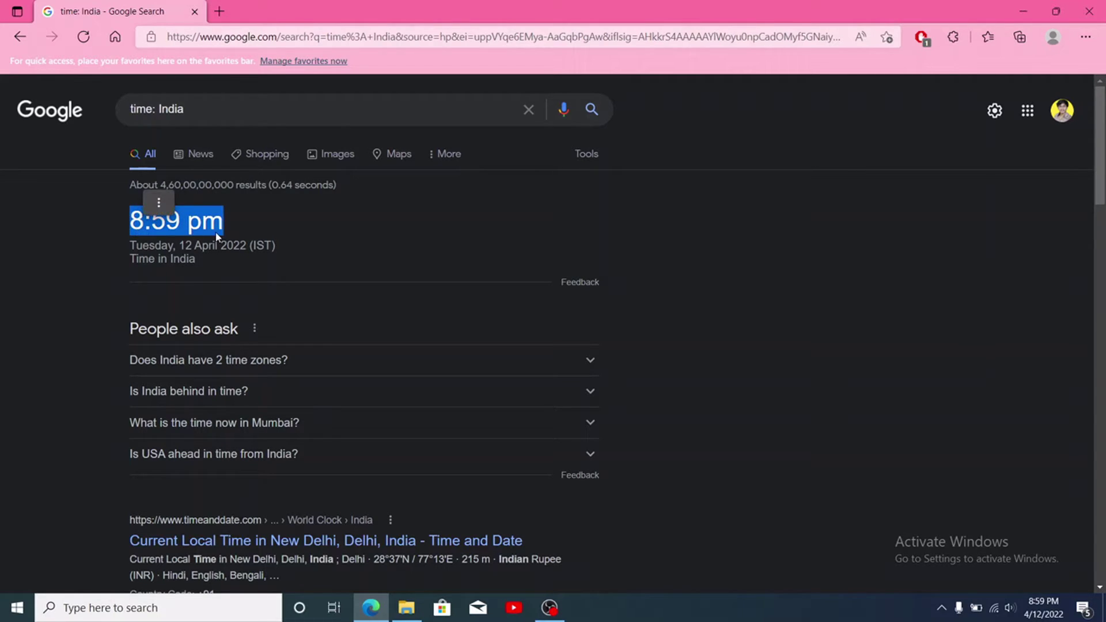
- Replace India with "Canda" in the time query, run the search, and highlight the country name under the displayed time
{"action": "left_click", "coordinate": [170, 109]}
{"action": "double_click", "coordinate": [171, 108]}
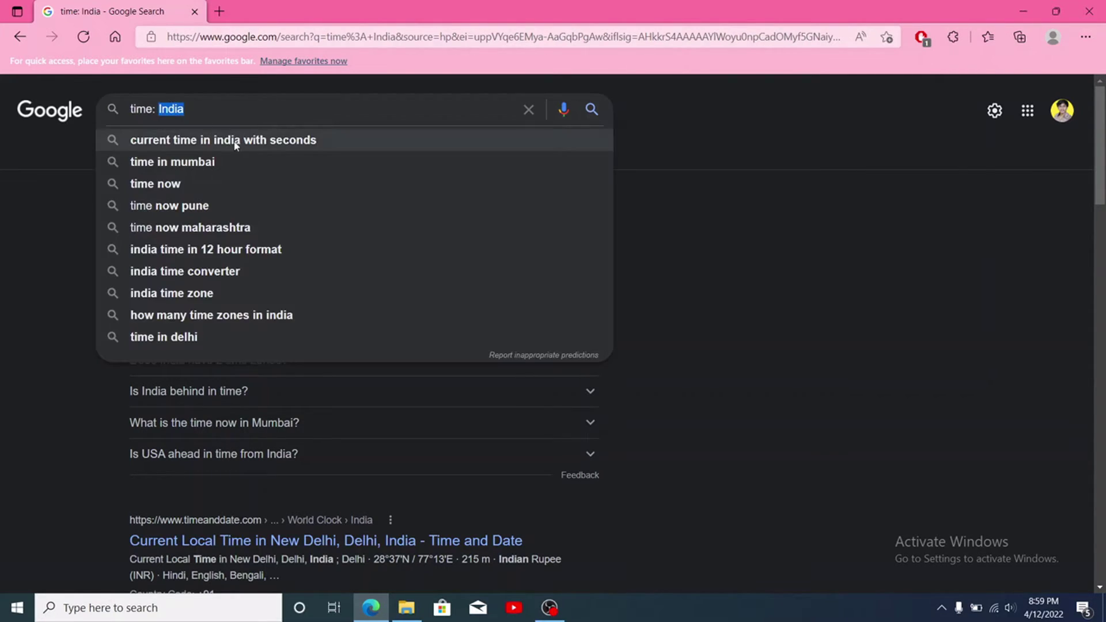
{"action": "type", "text": "Canda"}
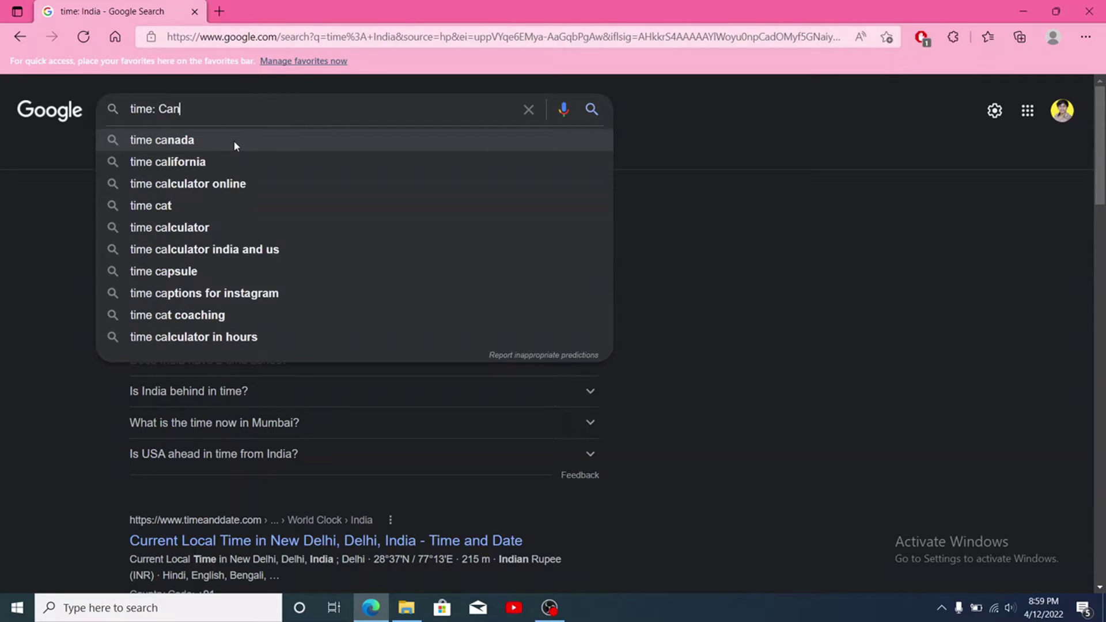
{"action": "key", "text": "Return"}
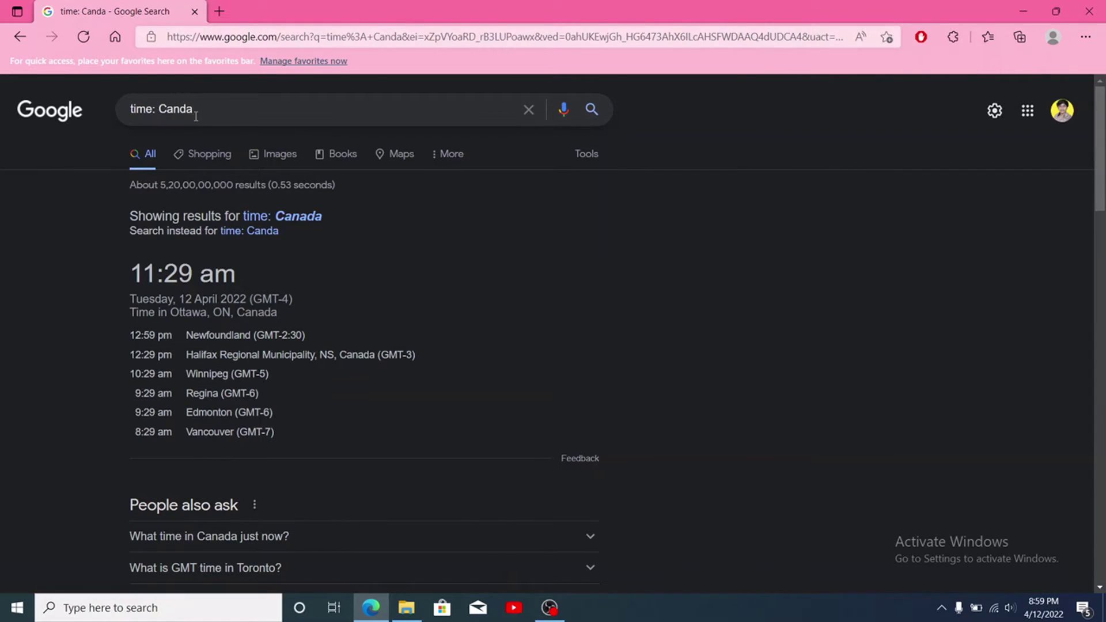
{"action": "double_click", "coordinate": [176, 110]}
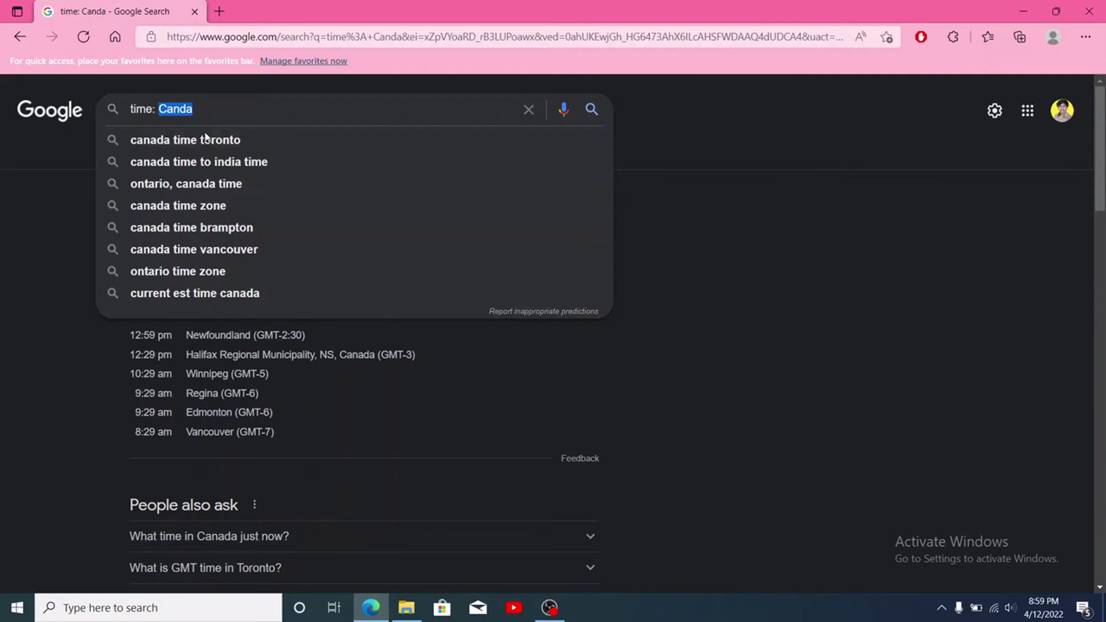
{"action": "left_click", "coordinate": [775, 284]}
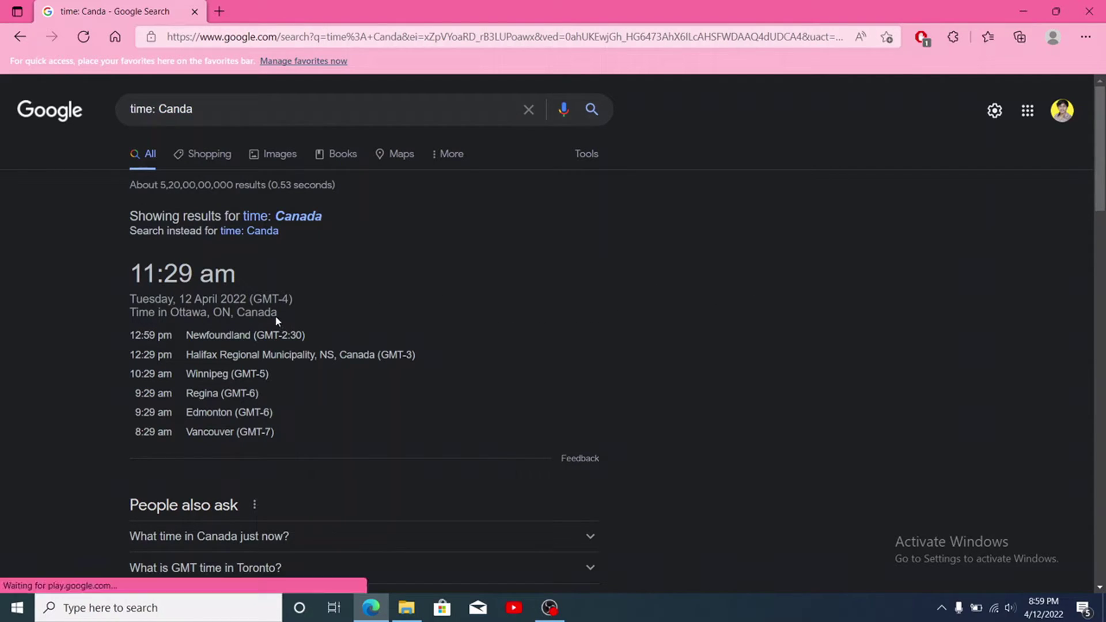
{"action": "left_click_drag", "start_coordinate": [278, 313], "coordinate": [237, 314]}
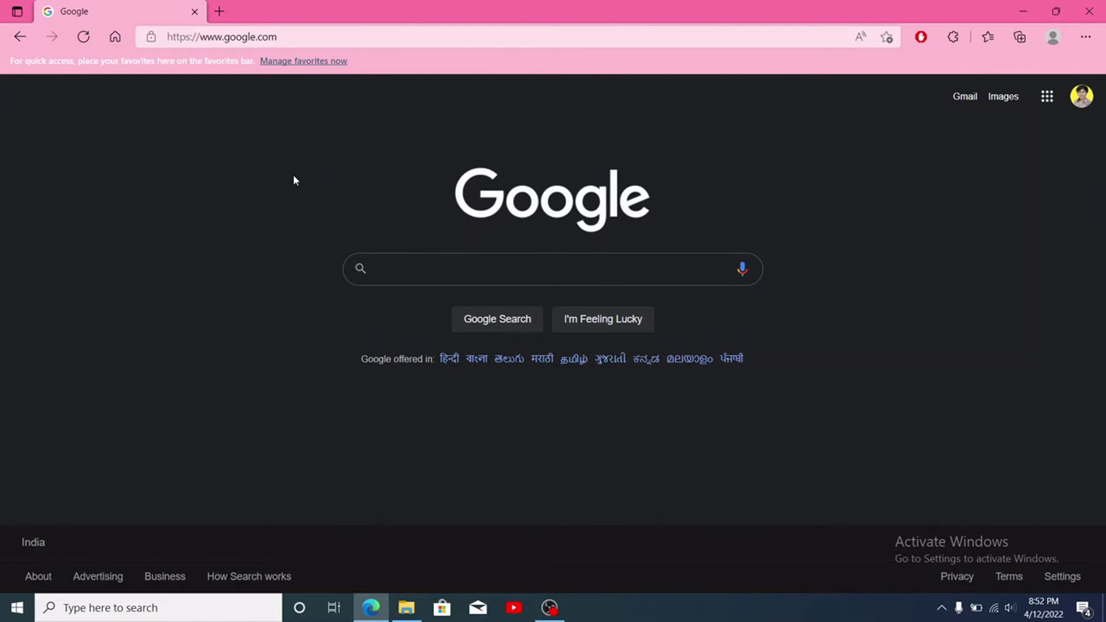
- Search Google for "convert: kb gb" to bring up the digital storage converter
{"action": "type", "text": "con"}
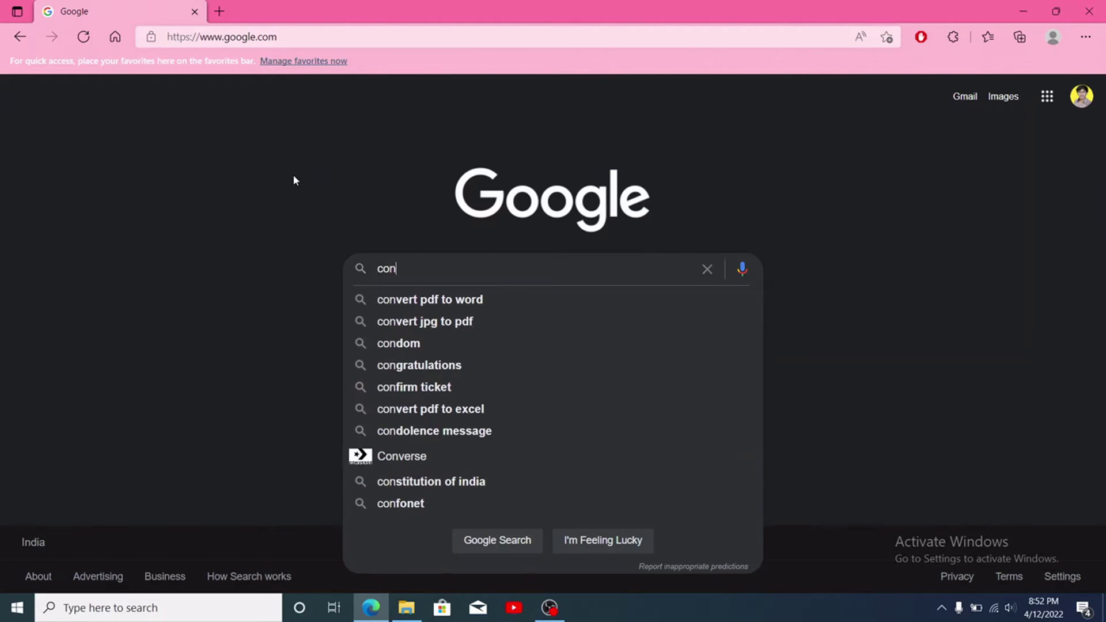
{"action": "type", "text": "vert: "}
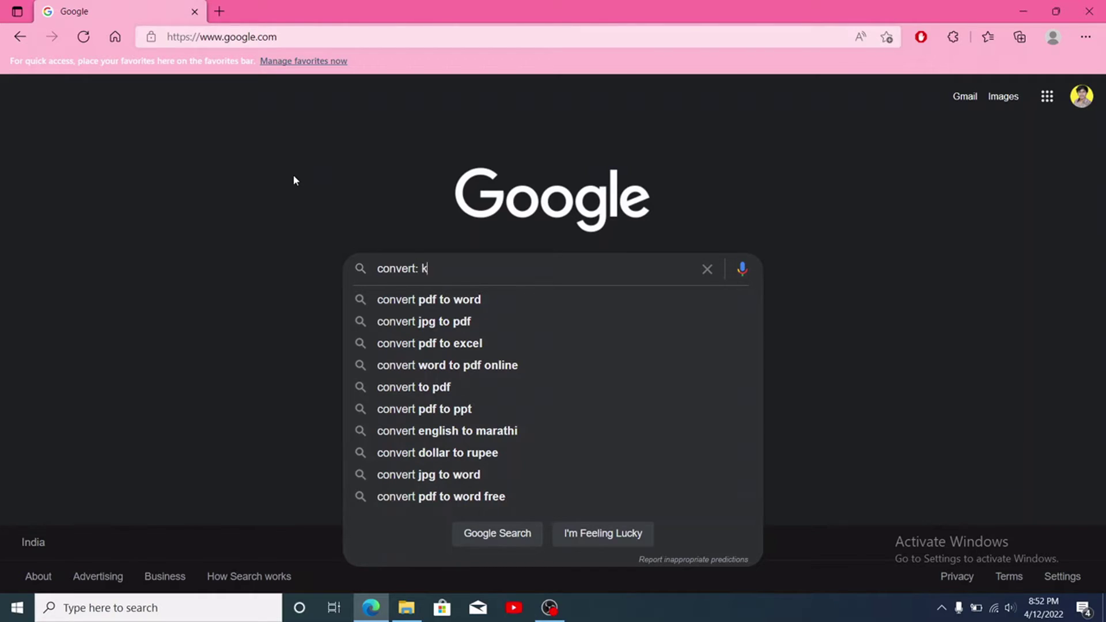
{"action": "type", "text": "kb gb"}
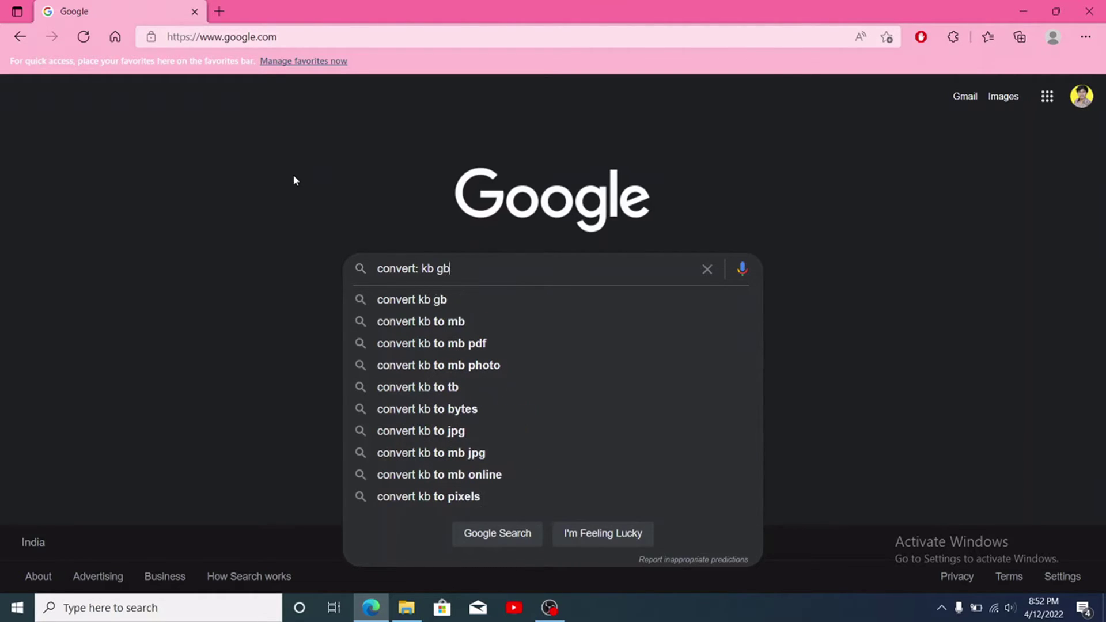
{"action": "key", "text": "Return"}
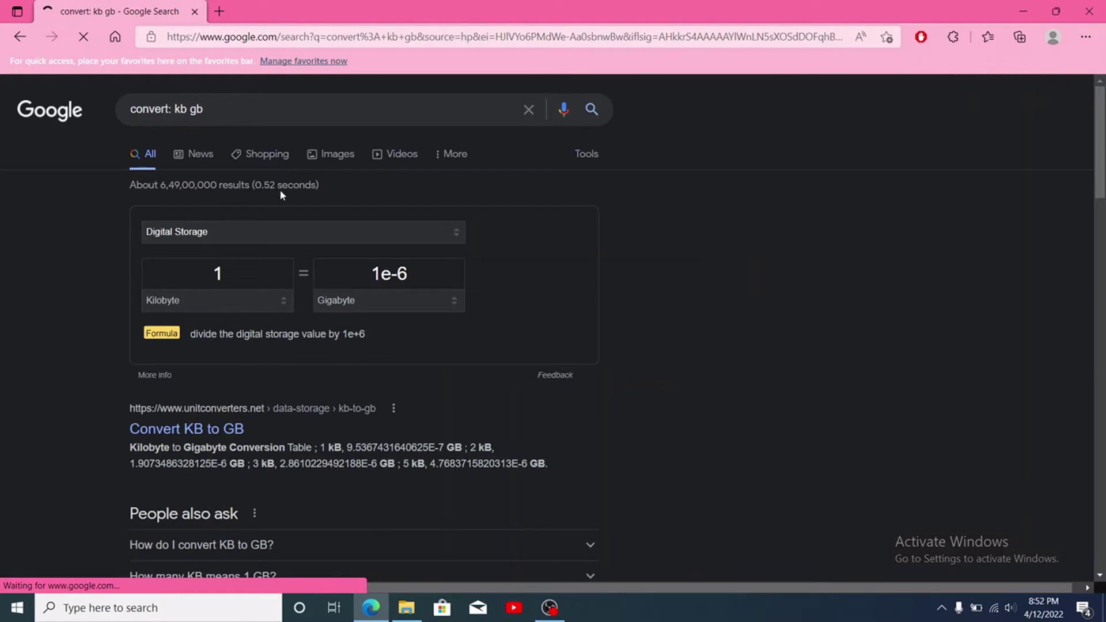
- Convert 21 kilobytes to Megabit in the digital storage converter and look through the available units
{"action": "left_click", "coordinate": [232, 275]}
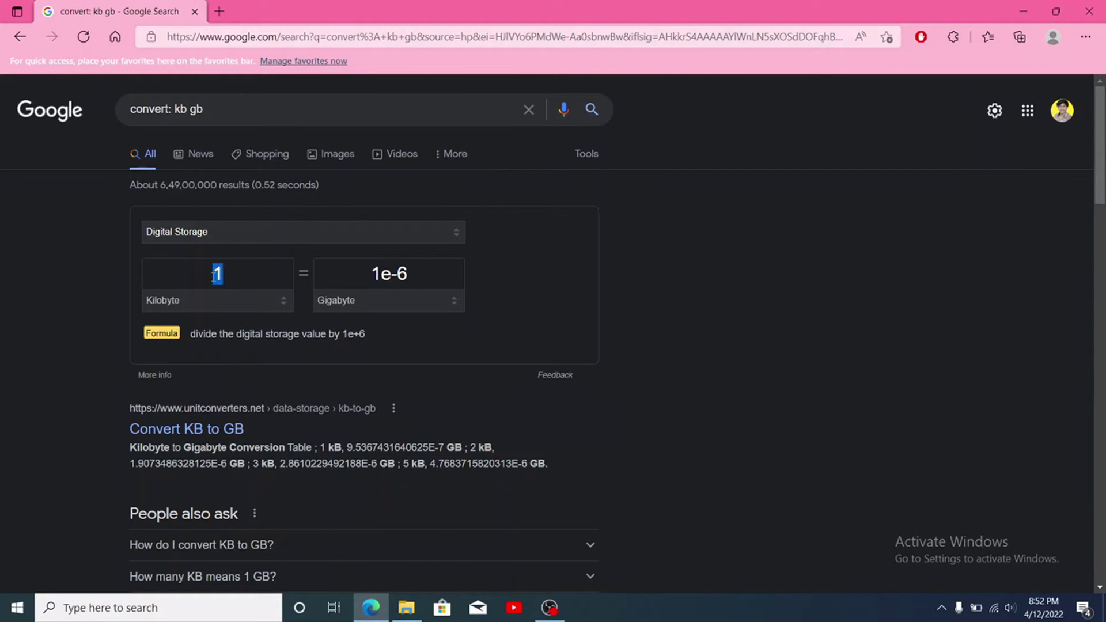
{"action": "type", "text": "21"}
{"action": "left_click", "coordinate": [340, 303]}
{"action": "left_click", "coordinate": [330, 356]}
{"action": "left_click", "coordinate": [378, 296]}
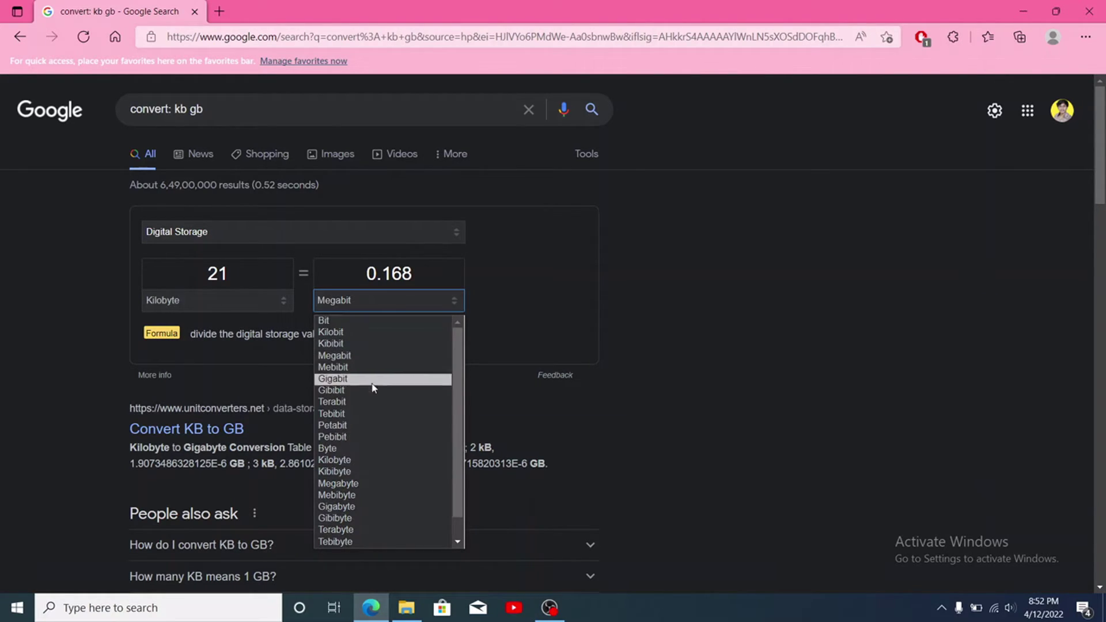
{"action": "scroll", "coordinate": [428, 398], "scroll_direction": "down", "scroll_amount": 1}
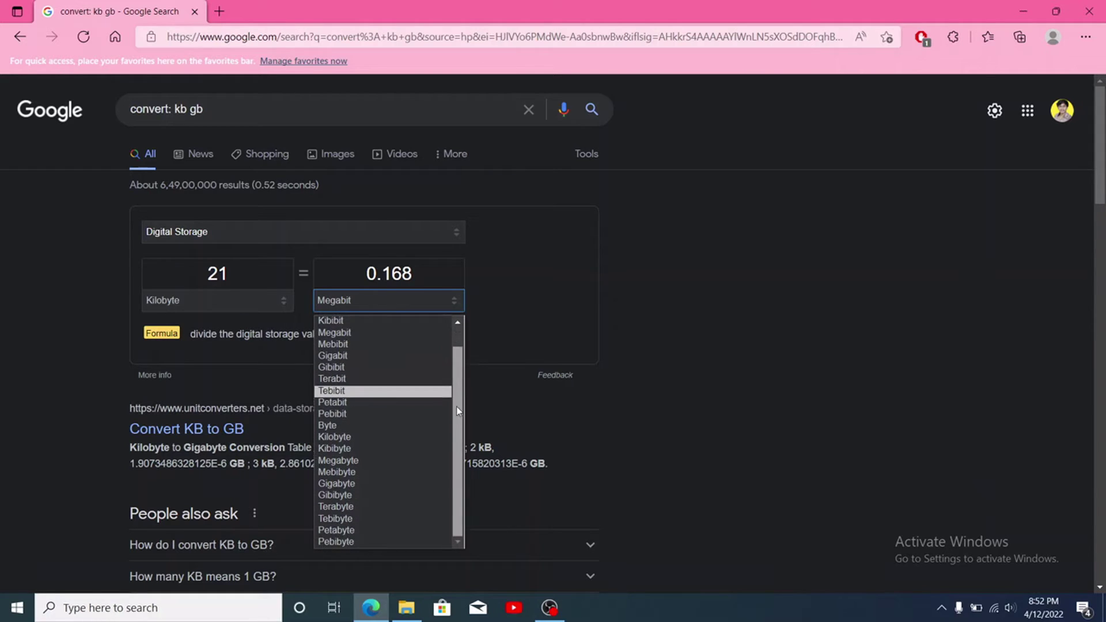
{"action": "left_click", "coordinate": [246, 297]}
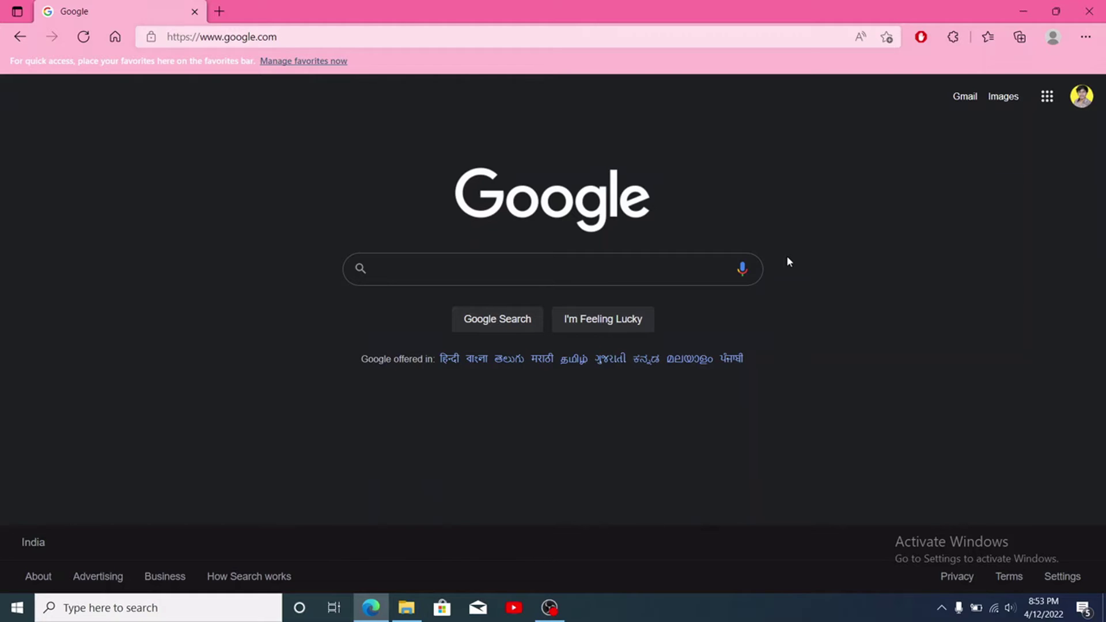
- Search Google for "filetype: pdf obama" and skim the list of PDF results
{"action": "left_click", "coordinate": [620, 276]}
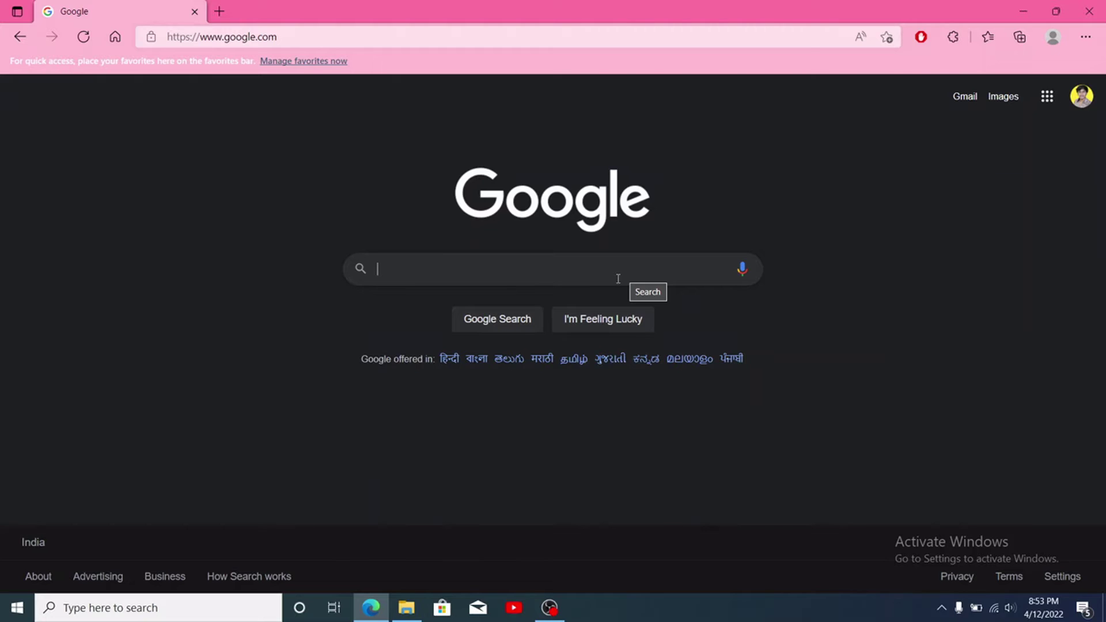
{"action": "type", "text": "filety"}
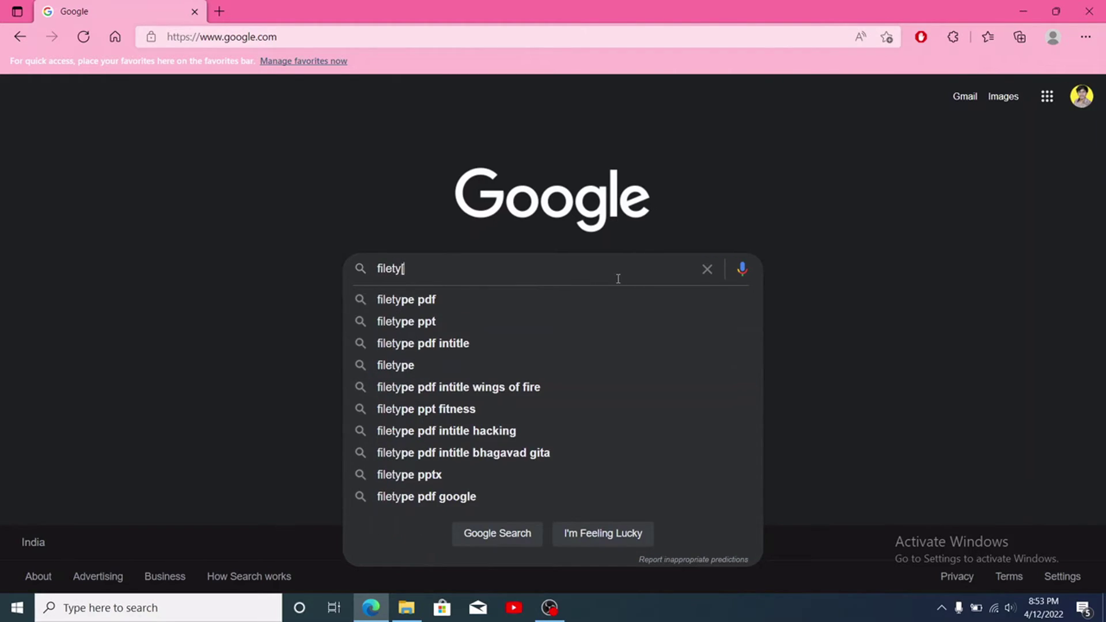
{"action": "type", "text": "pe:"}
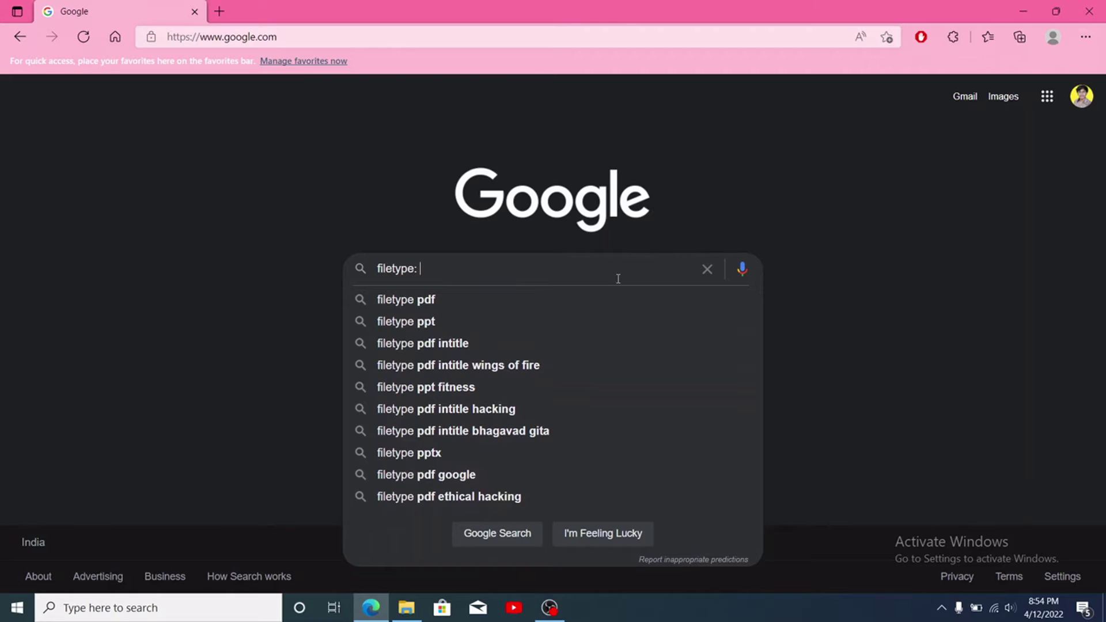
{"action": "type", "text": " pf"}
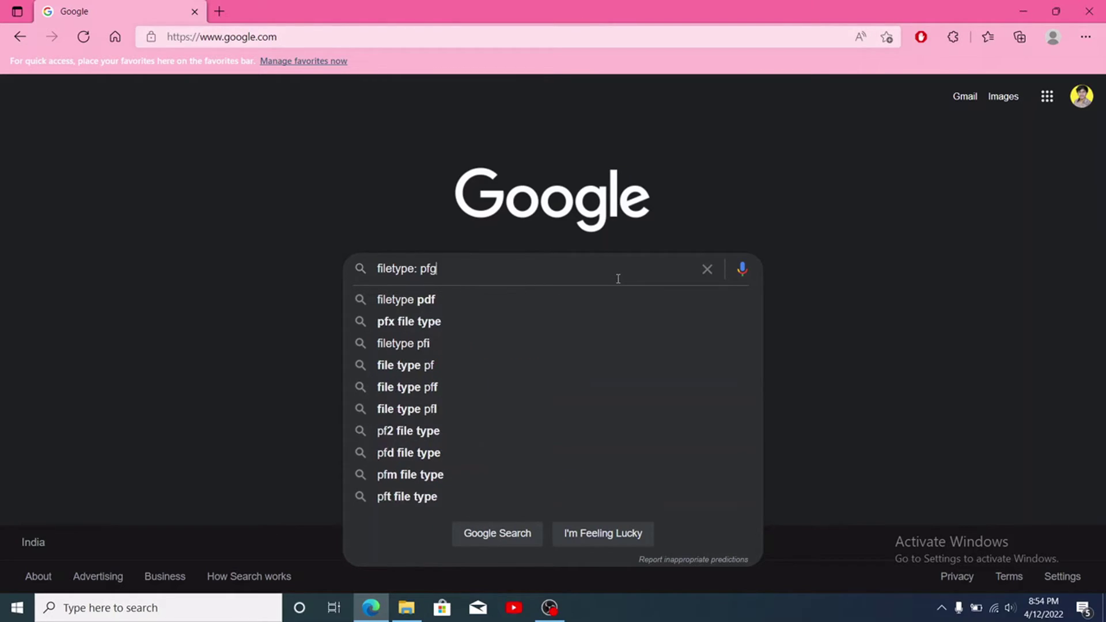
{"action": "key", "text": "BackSpace"}
{"action": "type", "text": "df"}
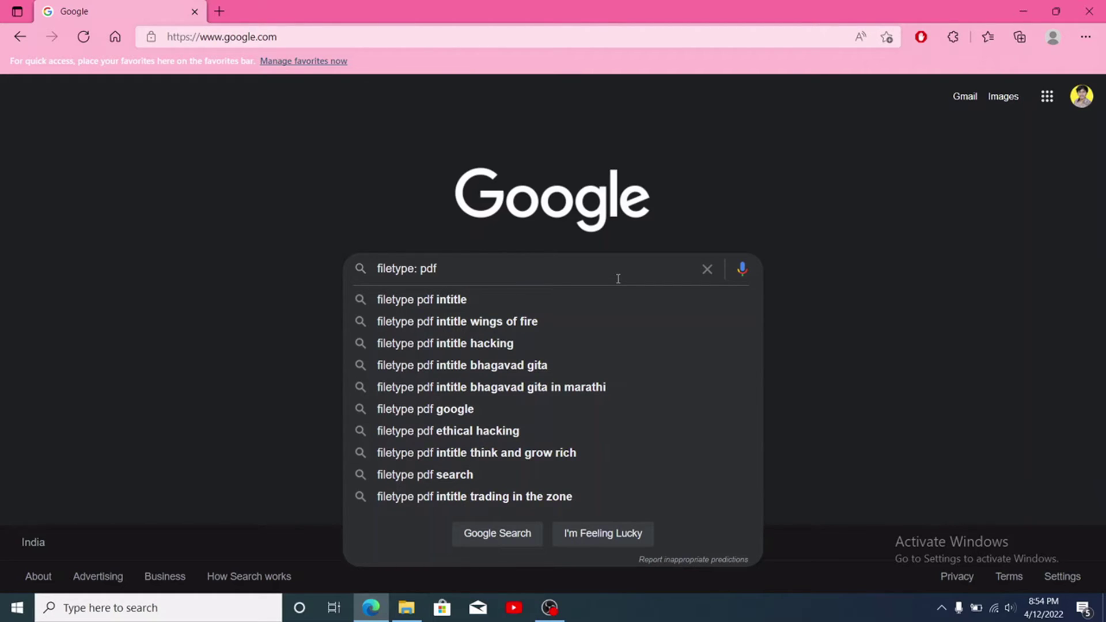
{"action": "type", "text": " obama"}
{"action": "key", "text": "Return"}
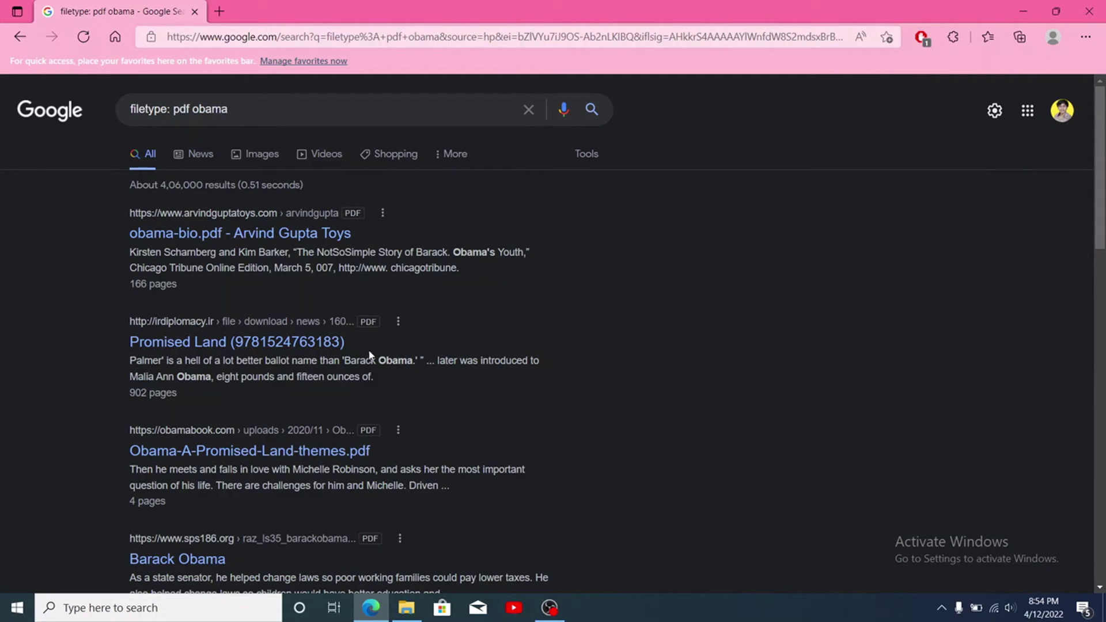
{"action": "scroll", "coordinate": [392, 419], "scroll_direction": "down", "scroll_amount": 4}
{"action": "scroll", "coordinate": [392, 419], "scroll_direction": "down", "scroll_amount": 3}
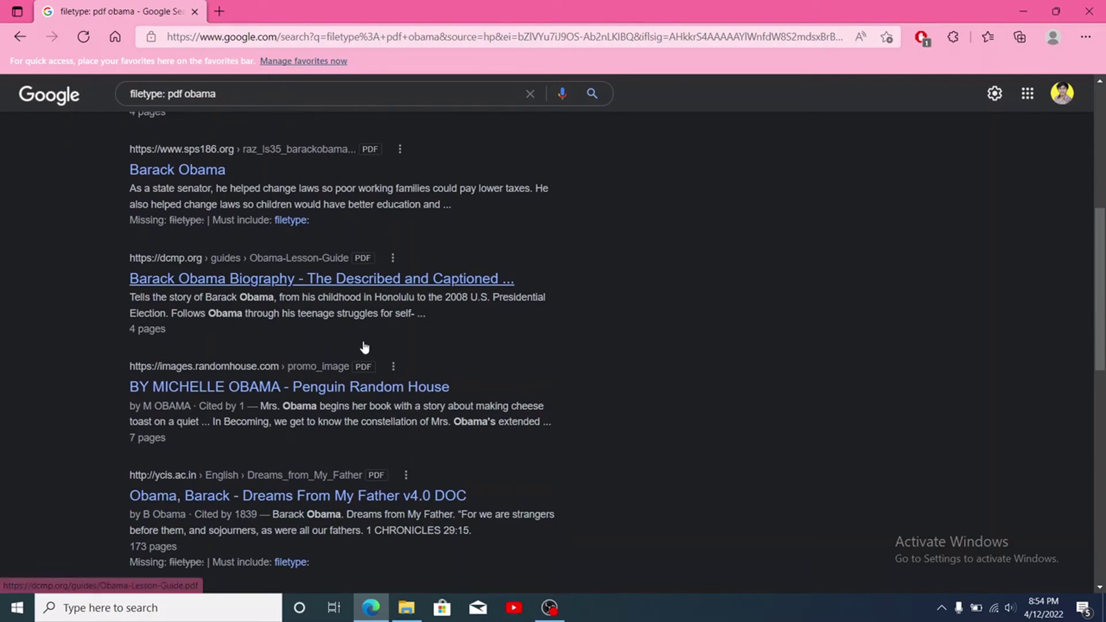
{"action": "scroll", "coordinate": [365, 346], "scroll_direction": "up", "scroll_amount": 7}
- Replace pdf with ppt in the query, search for "filetype: ppt obama", and skim the presentation results
{"action": "double_click", "coordinate": [187, 111]}
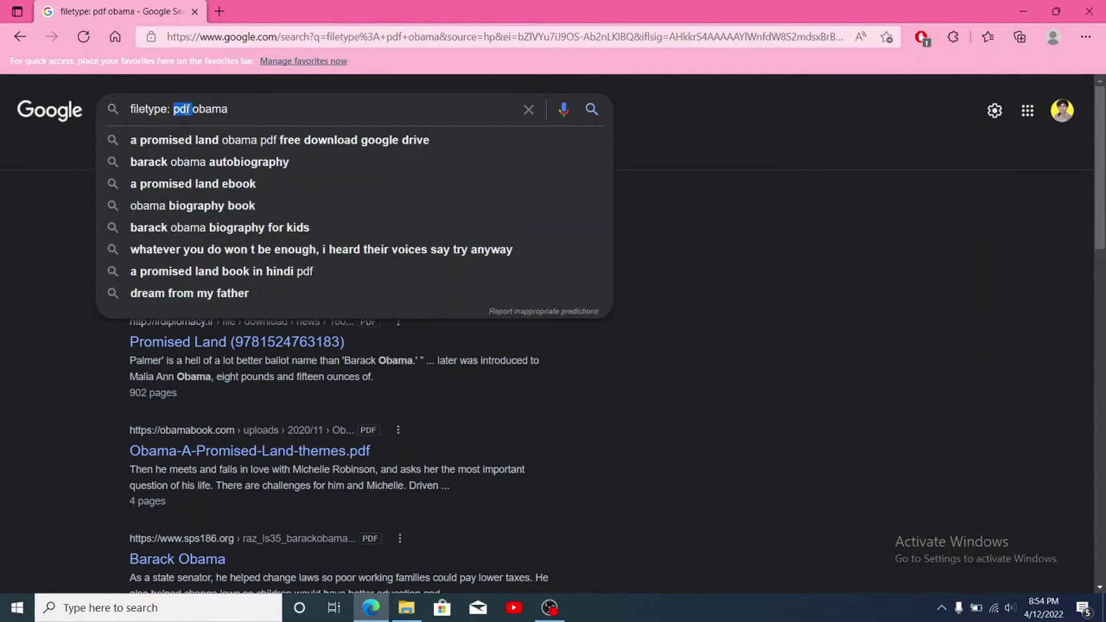
{"action": "type", "text": "ppt"}
{"action": "key", "text": "Return"}
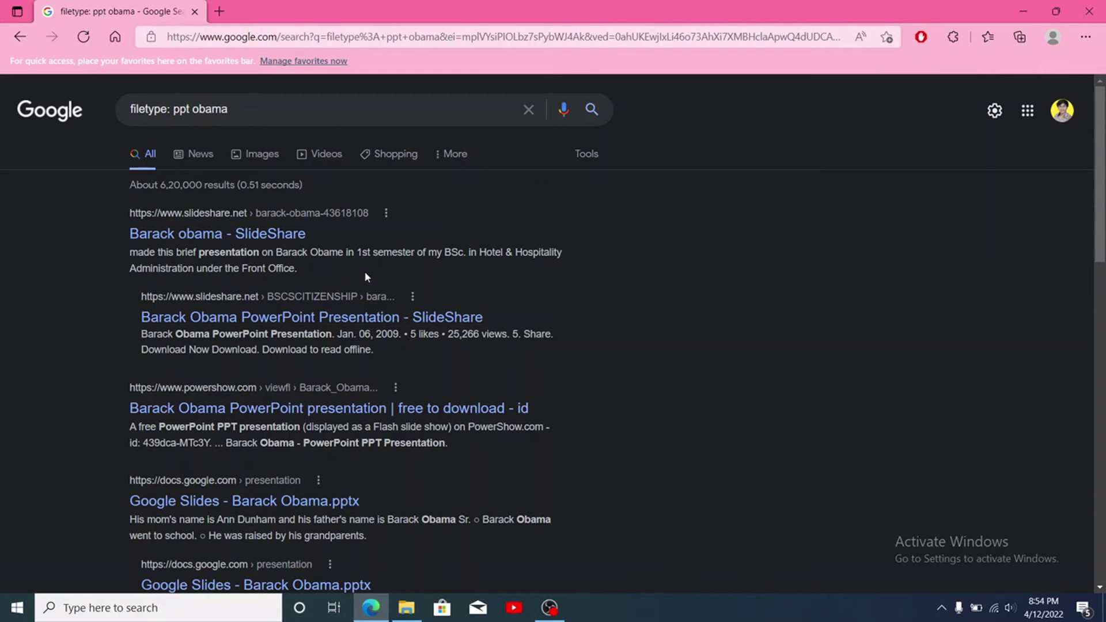
{"action": "scroll", "coordinate": [351, 289], "scroll_direction": "down", "scroll_amount": 1}
{"action": "middle_click", "coordinate": [259, 234]}
{"action": "scroll", "coordinate": [317, 392], "scroll_direction": "up", "scroll_amount": 1}
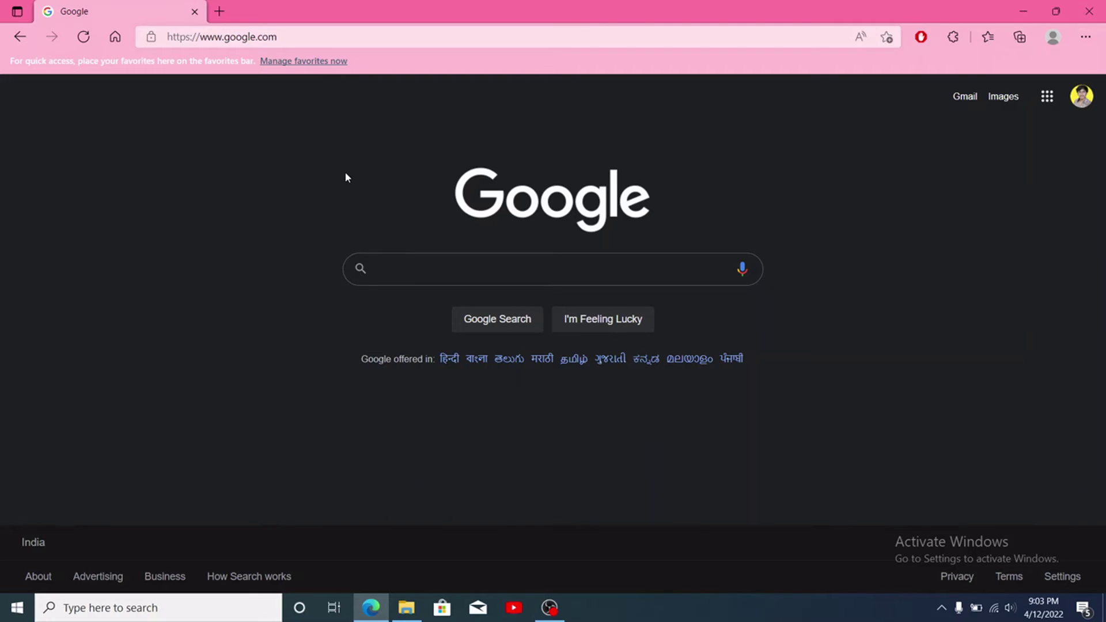
- Search Google for "related: pdfdrive.com" and skim the results for similar websites
{"action": "type", "text": "rela"}
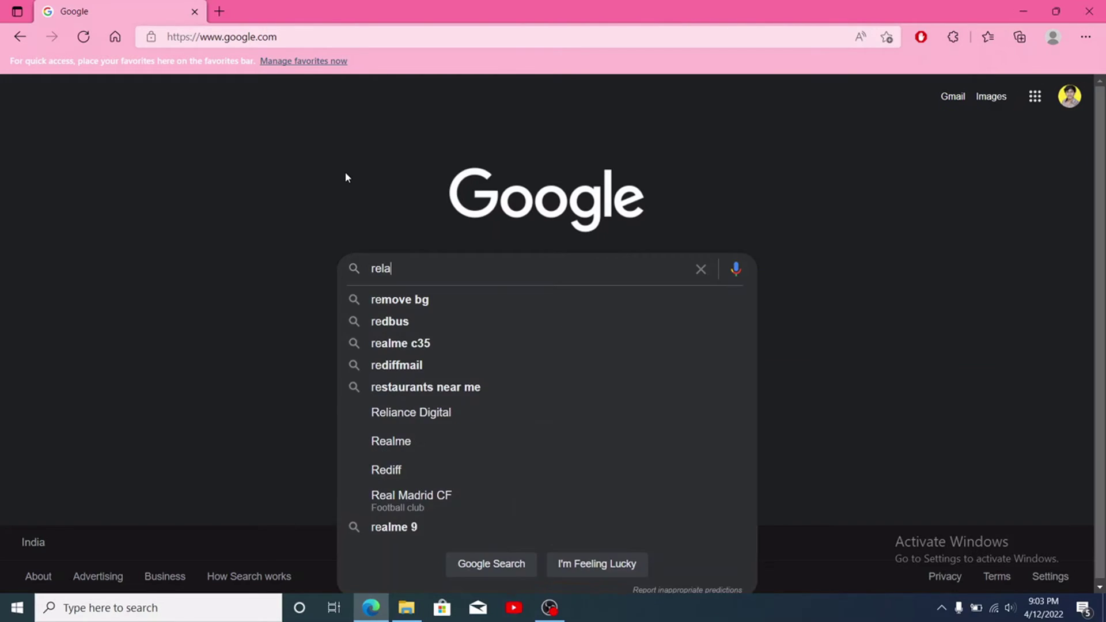
{"action": "type", "text": "ted:"}
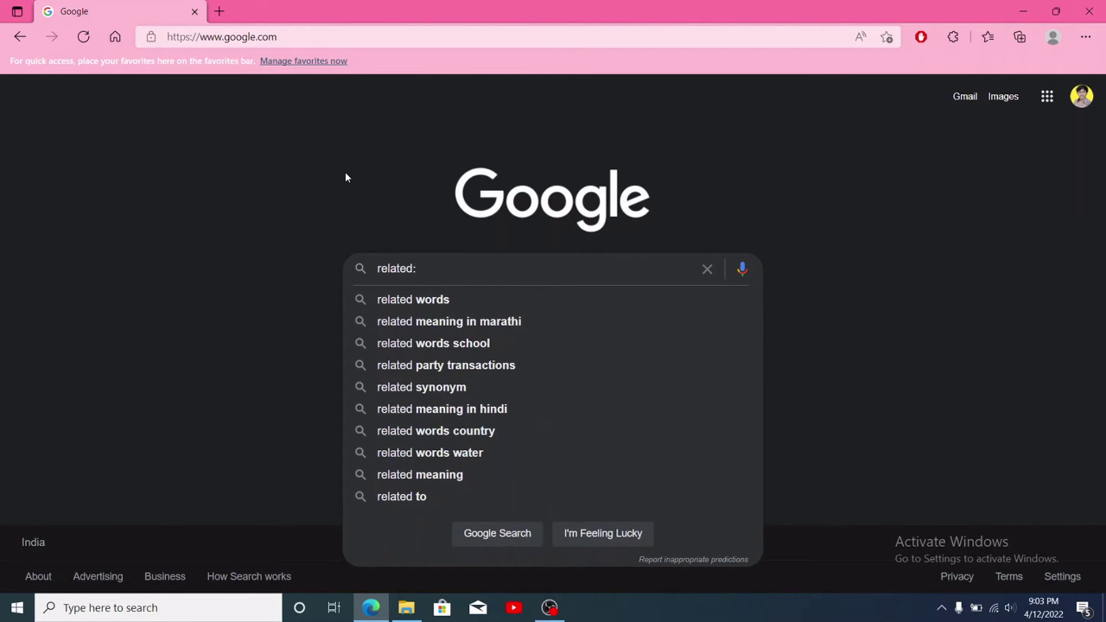
{"action": "type", "text": " pdfdrive."}
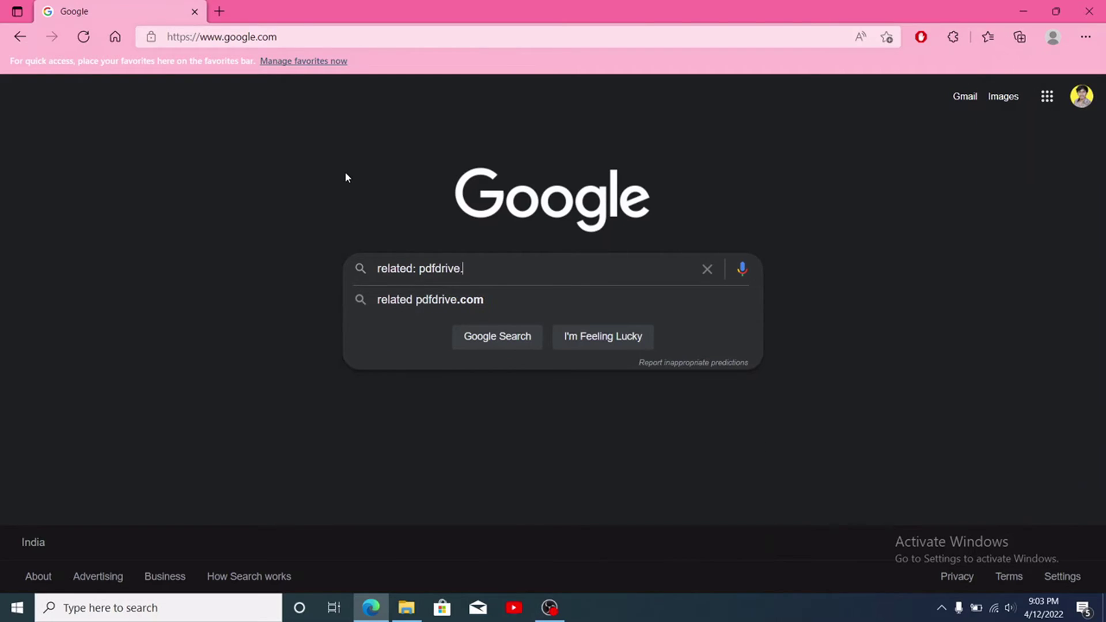
{"action": "type", "text": "com"}
{"action": "key", "text": "Return"}
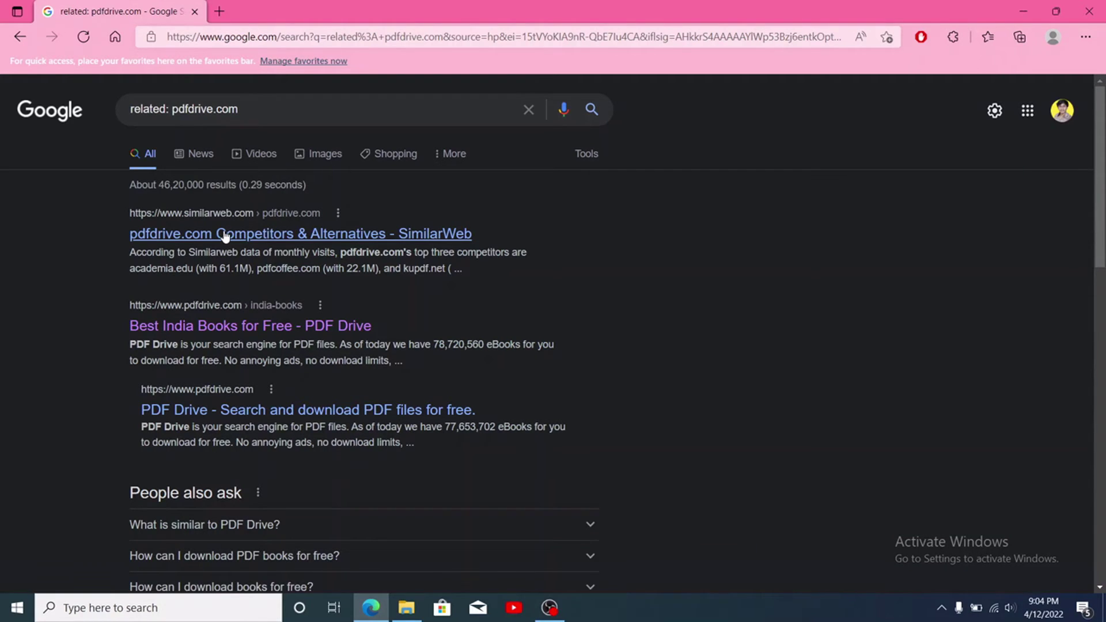
{"action": "scroll", "coordinate": [224, 237], "scroll_direction": "down", "scroll_amount": 4}
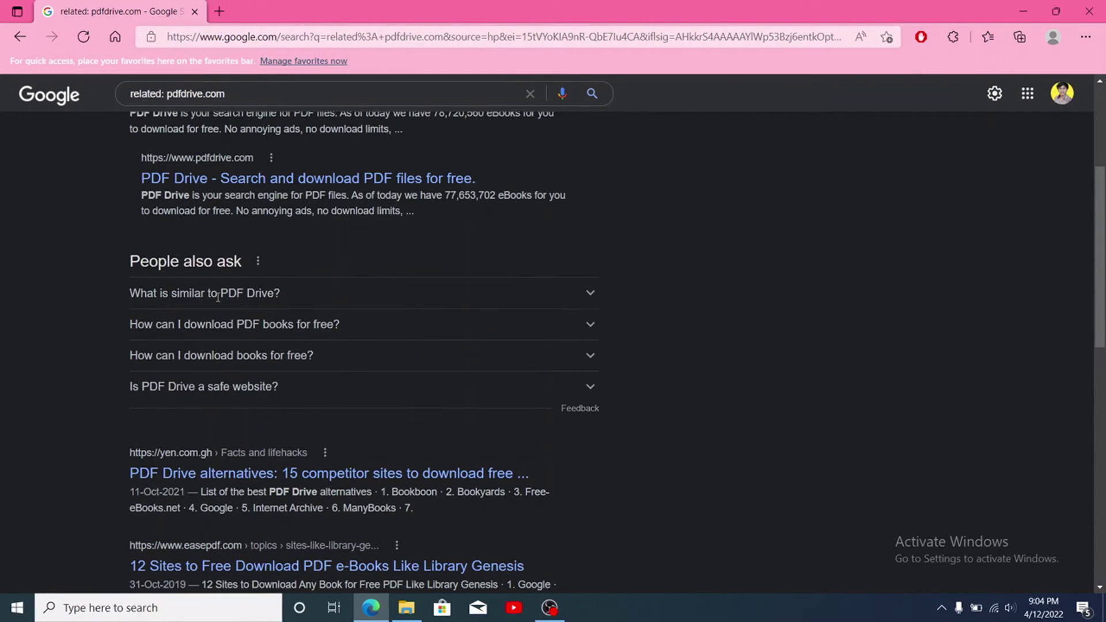
{"action": "scroll", "coordinate": [218, 296], "scroll_direction": "down", "scroll_amount": 4}
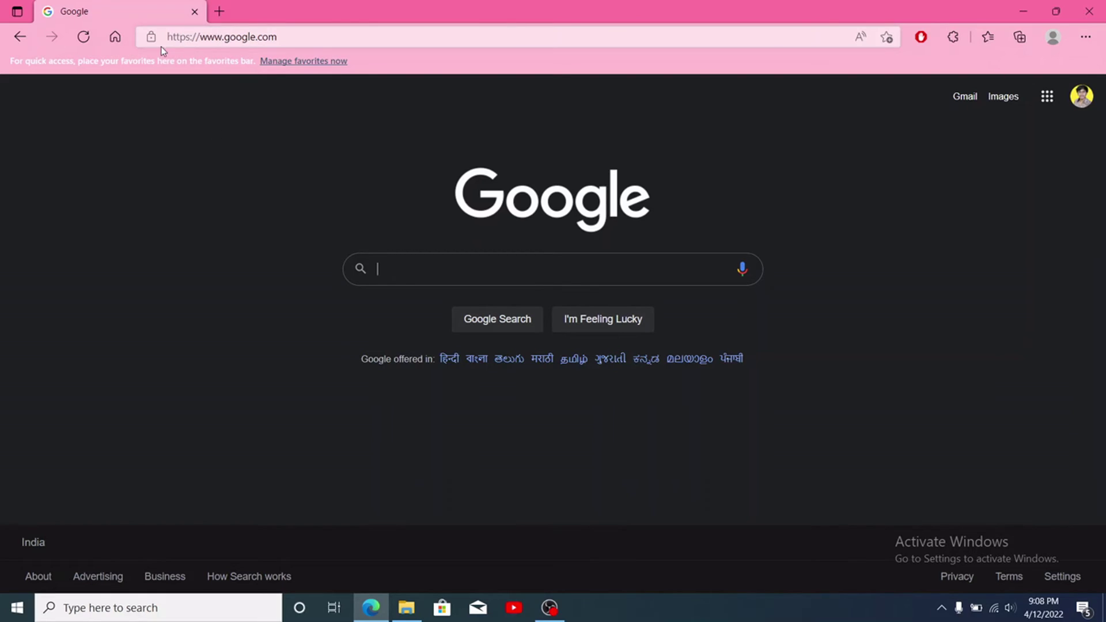
- Open Google in a new tab, search for "wikipedia", and open the English Wikipedia main page
{"action": "middle_click", "coordinate": [114, 38]}
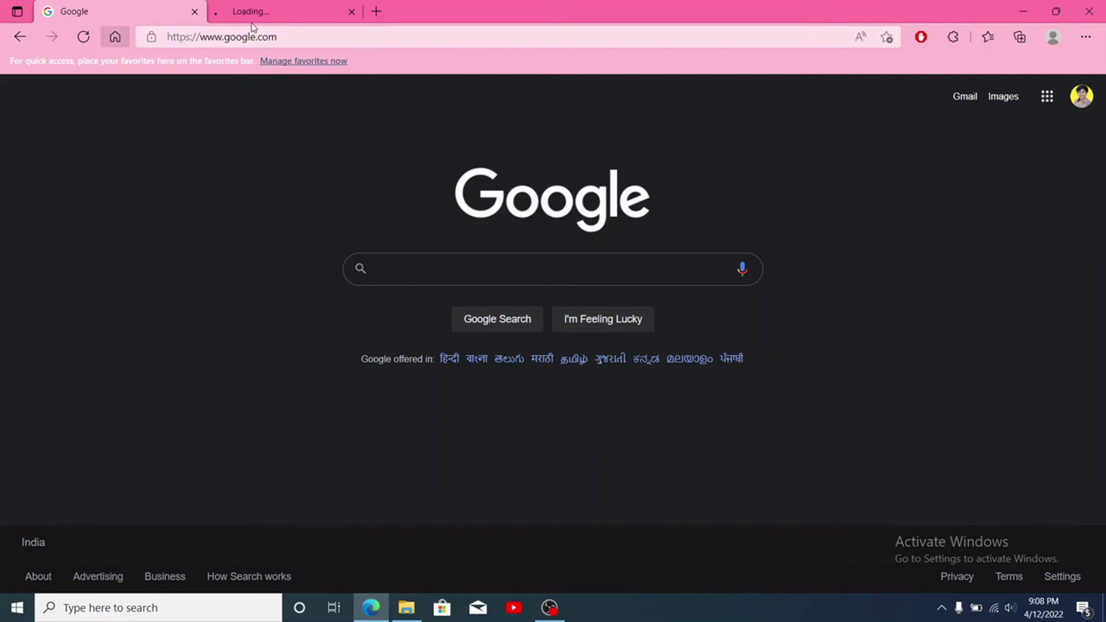
{"action": "left_click", "coordinate": [286, 10]}
{"action": "type", "text": "wikipedia"}
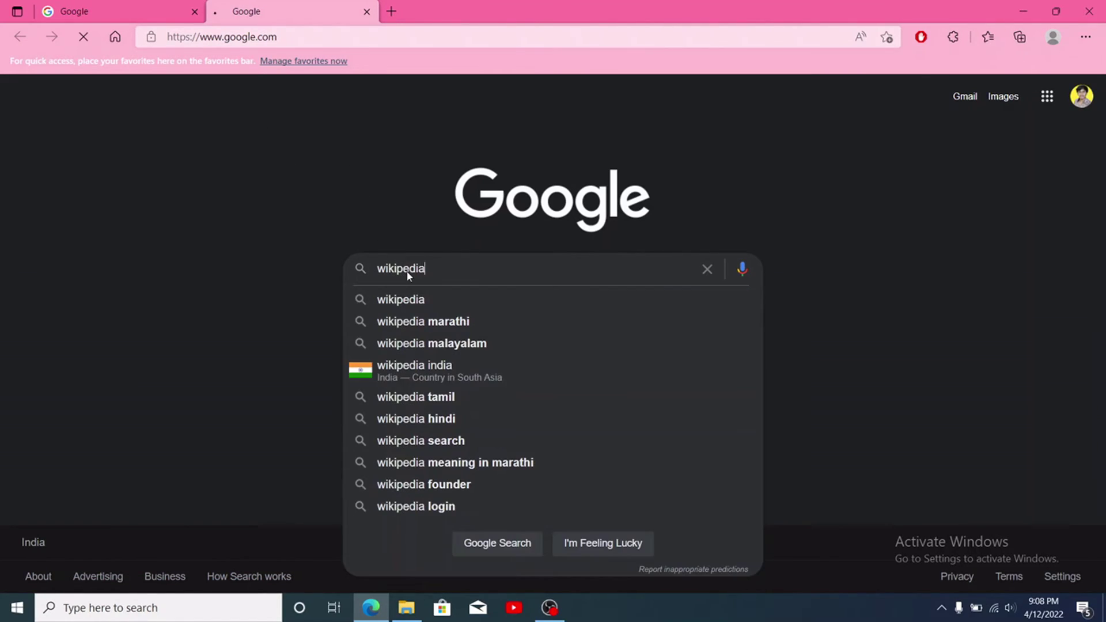
{"action": "key", "text": "Return"}
{"action": "right_click", "coordinate": [407, 276]}
{"action": "left_click", "coordinate": [265, 242]}
{"action": "left_click", "coordinate": [262, 242]}
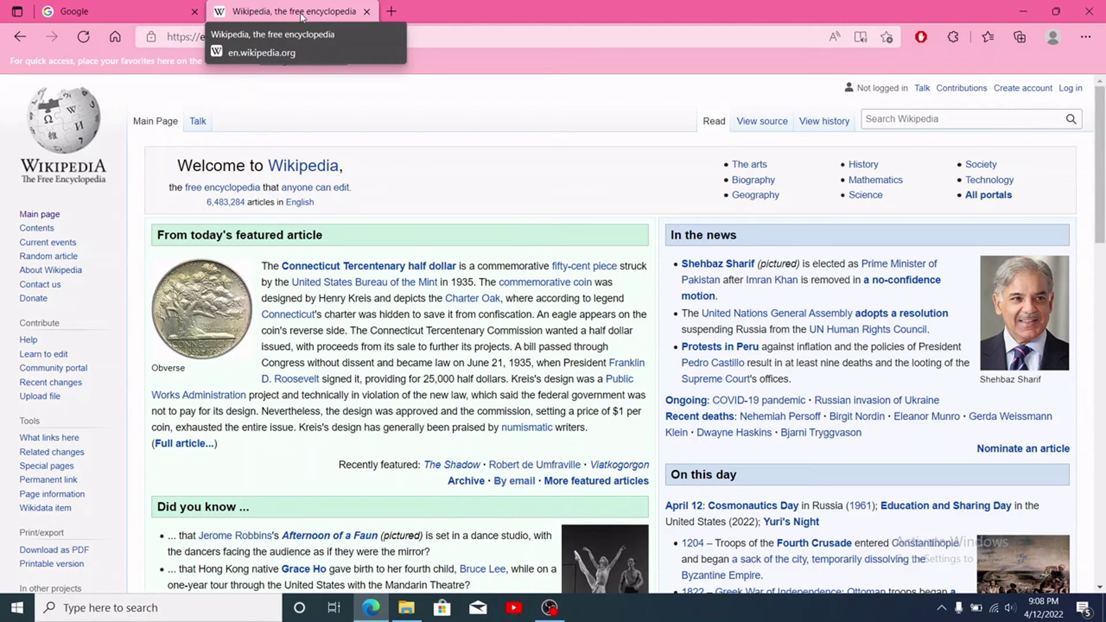
- View the Wikipedia main page's source code and highlight the text in its title tag
{"action": "key", "text": "ctrl+u"}
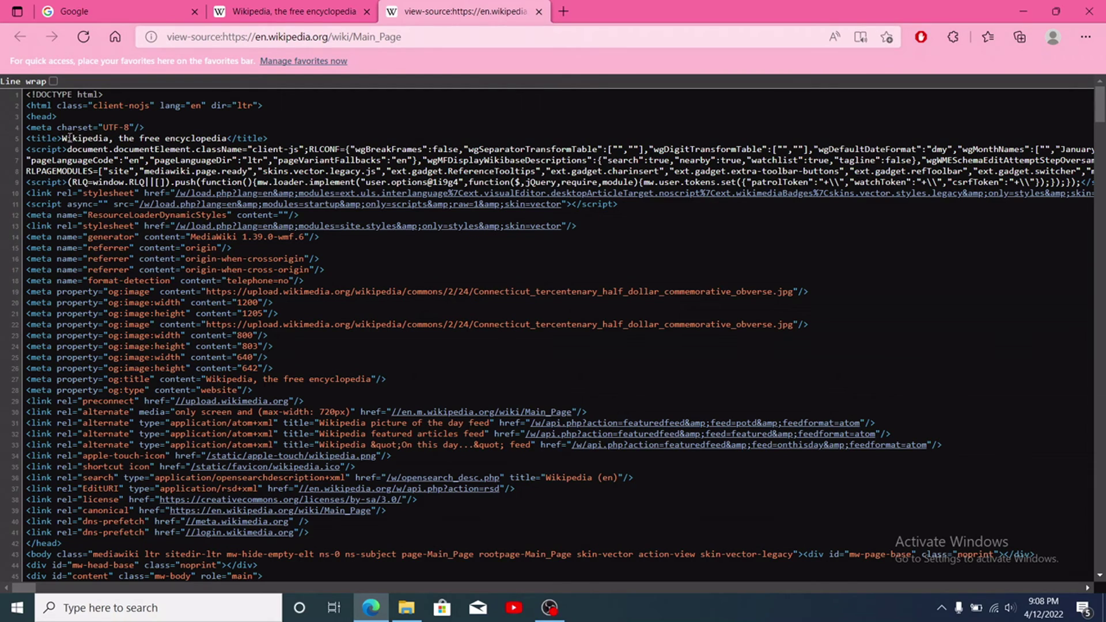
{"action": "left_click_drag", "start_coordinate": [62, 138], "coordinate": [26, 138]}
{"action": "mouse_move", "coordinate": [221, 134]}
{"action": "left_mouse_down"}
{"action": "mouse_move", "coordinate": [236, 138]}
{"action": "mouse_move", "coordinate": [227, 138]}
{"action": "left_mouse_up"}
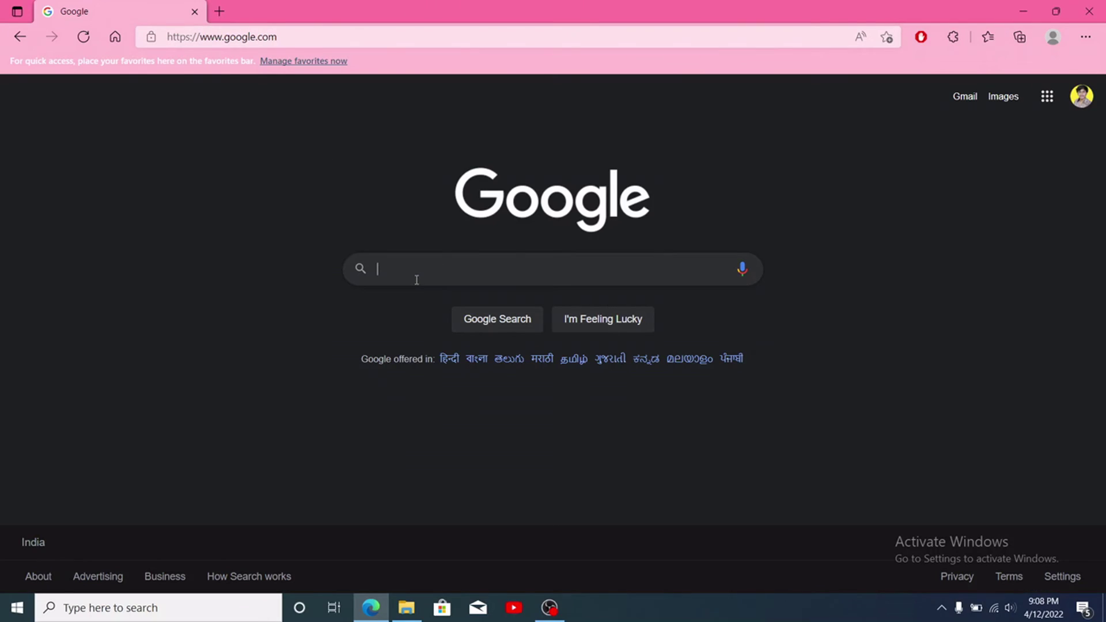
- Search Google for "intitle: wikipedia obama" from the original Google tab
{"action": "left_click", "coordinate": [416, 279]}
{"action": "type", "text": "intitle:"}
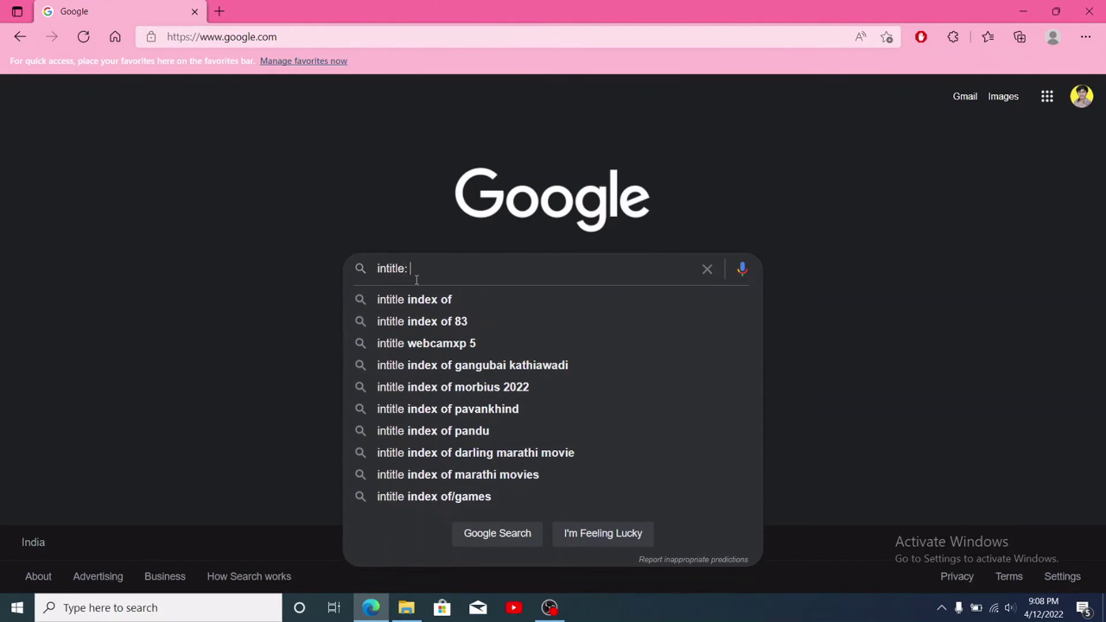
{"action": "type", "text": " wikip"}
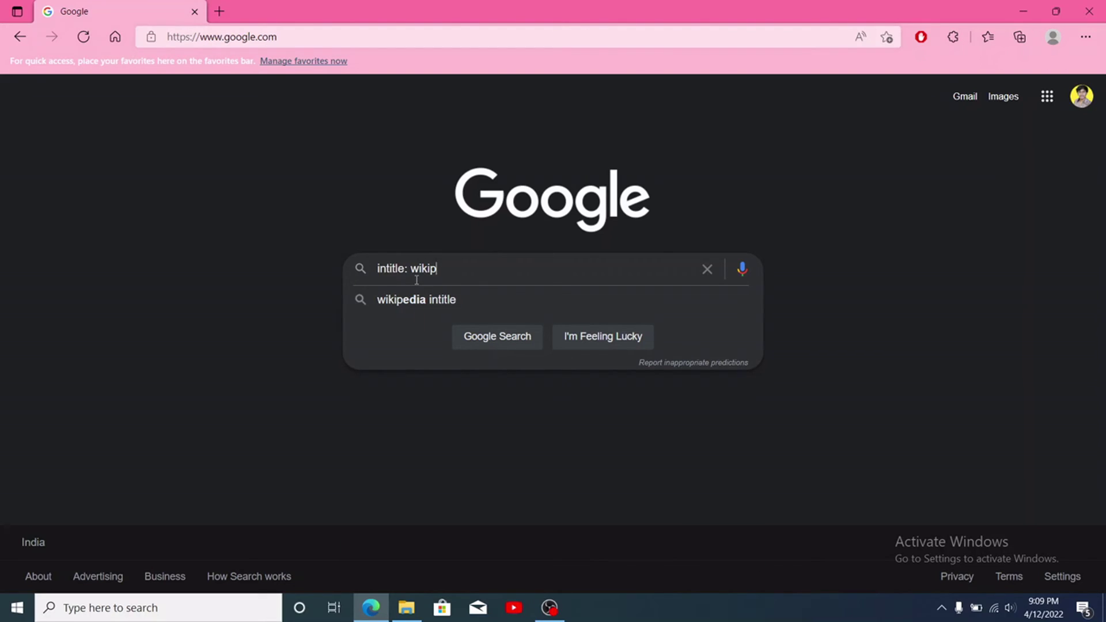
{"action": "type", "text": "edia o"}
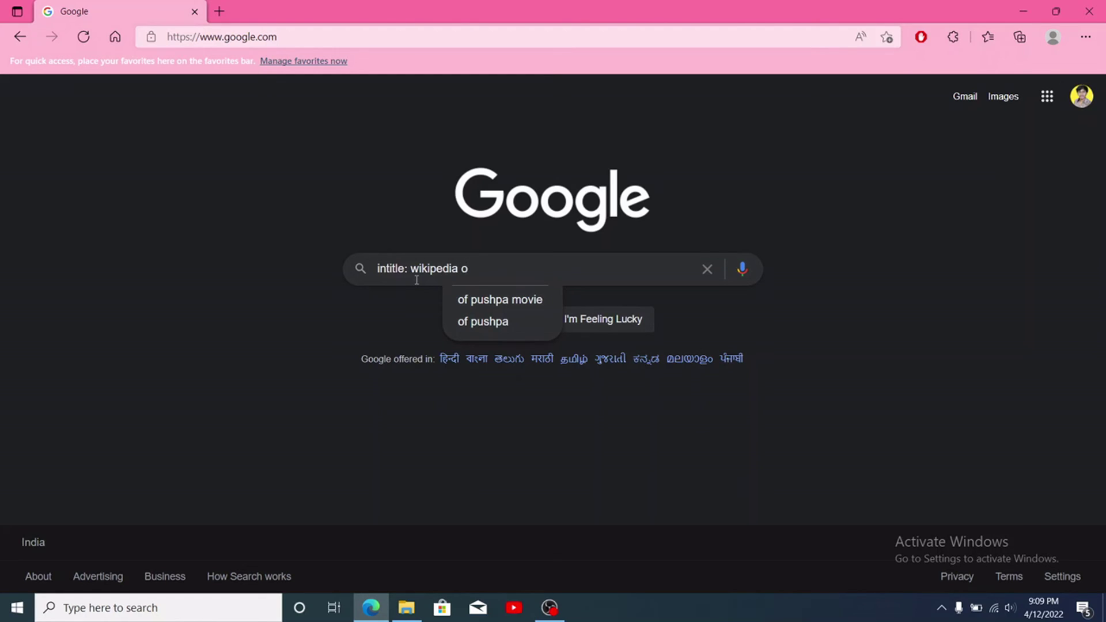
{"action": "type", "text": "bama"}
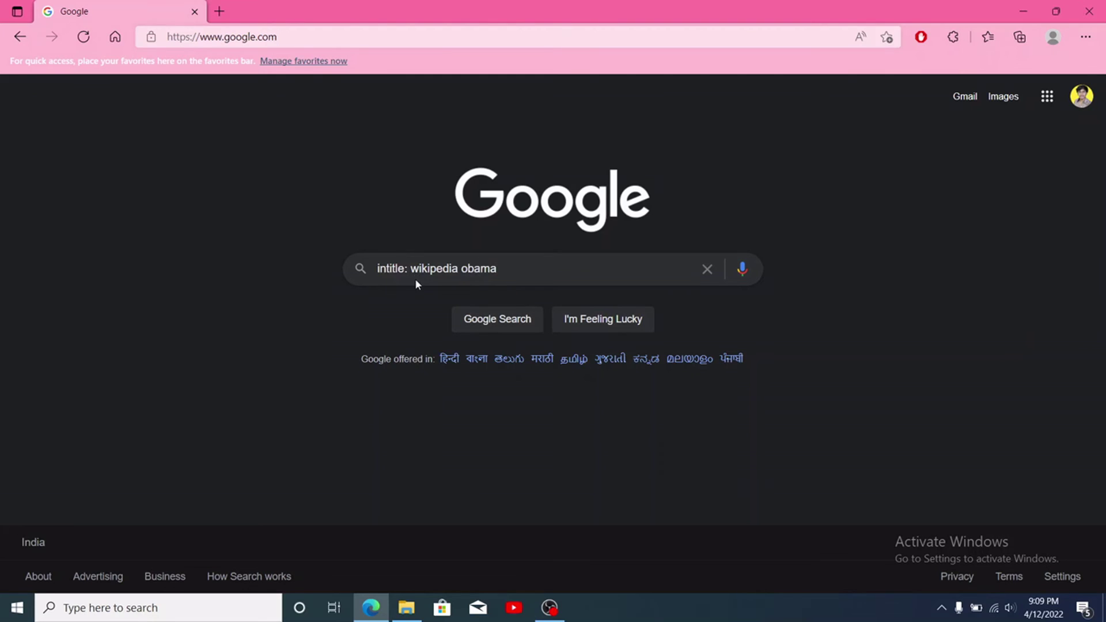
{"action": "key", "text": "Return"}
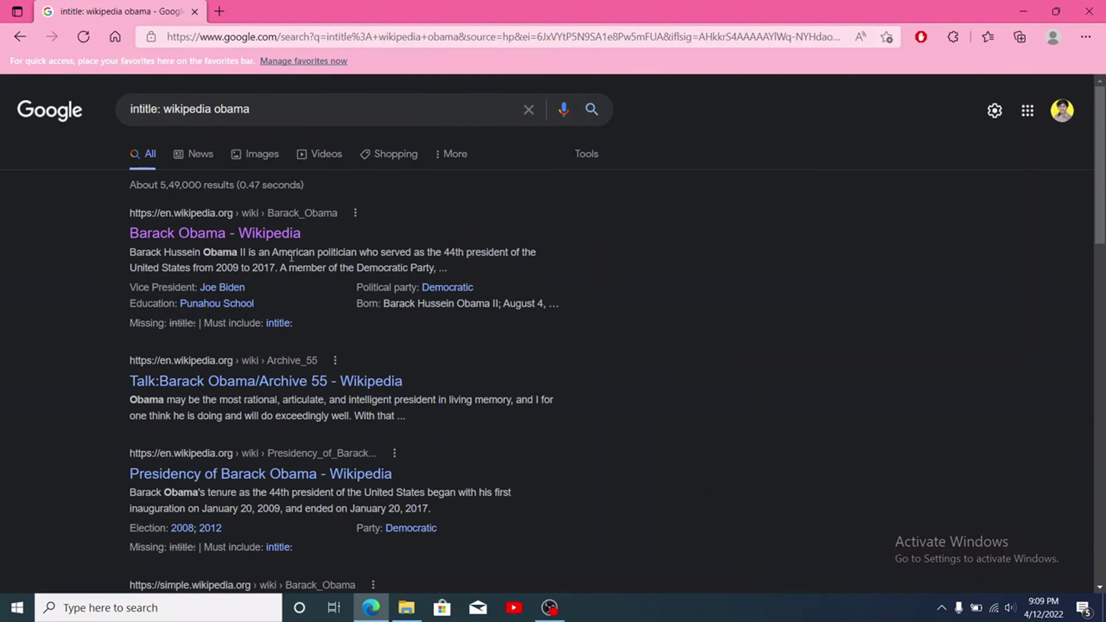
- Open the "Barack Obama - Wikipedia" and "Talk:Barack Obama/Archive 55" results in separate tabs and view both pages
{"action": "left_click", "coordinate": [252, 238]}
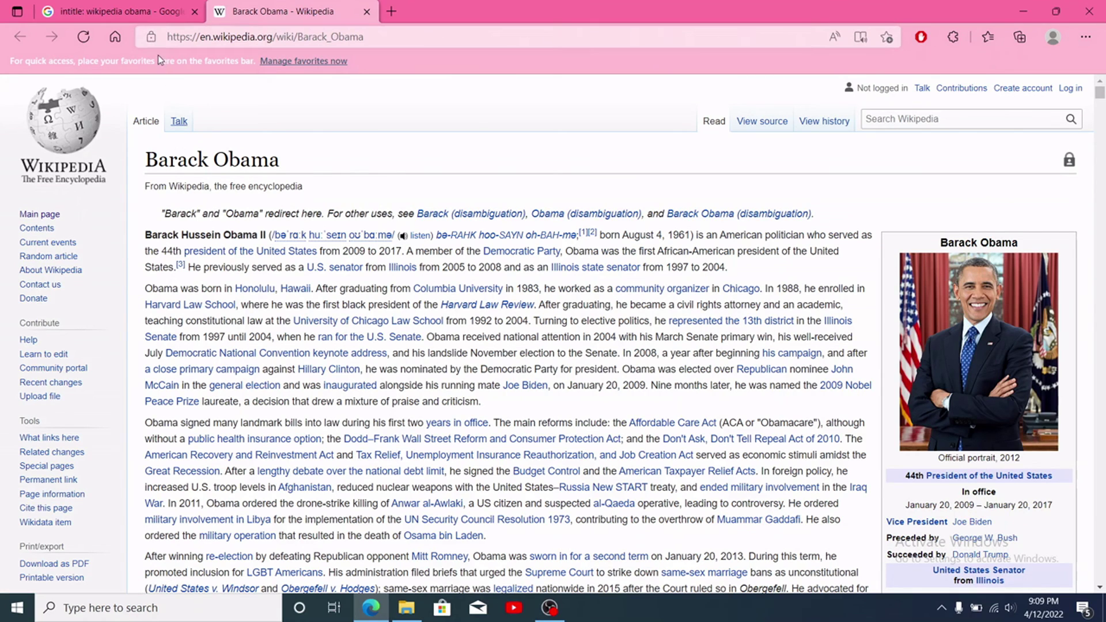
{"action": "left_click", "coordinate": [140, 10]}
{"action": "scroll", "coordinate": [223, 288], "scroll_direction": "down", "scroll_amount": 3}
{"action": "middle_click", "coordinate": [229, 318]}
{"action": "left_click", "coordinate": [438, 10]}
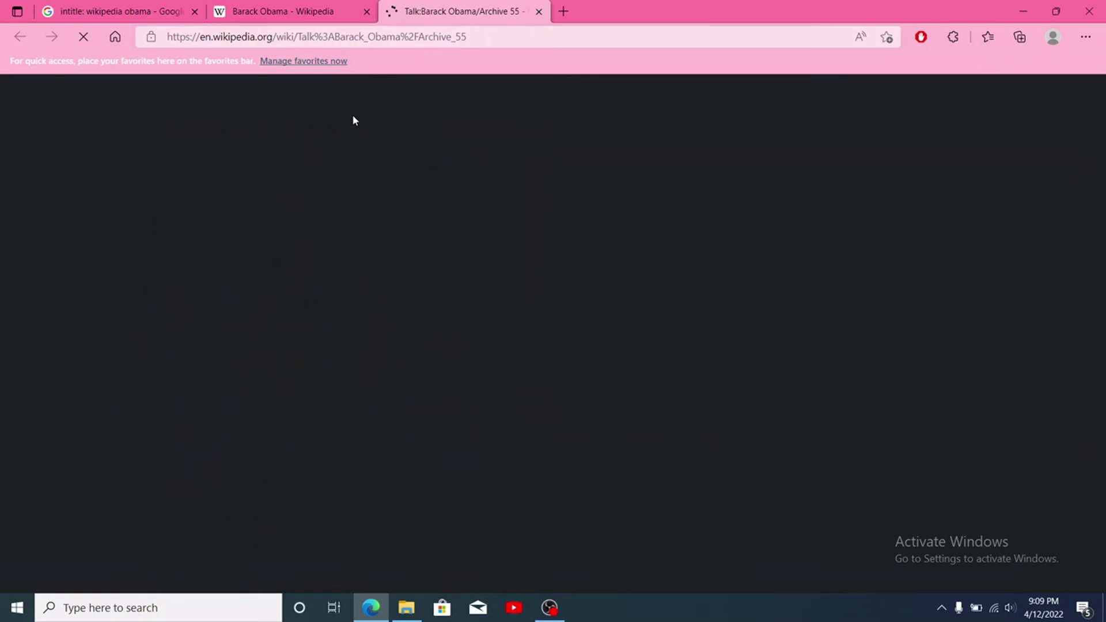